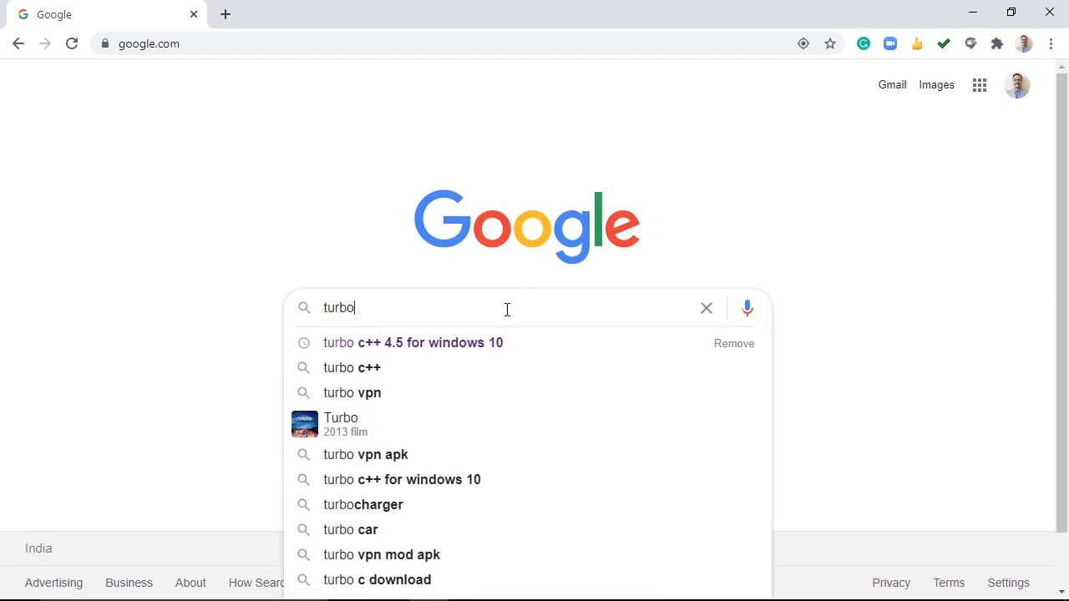
# Step: Search Google for "turbo c++ 4.5 for windows 10" and open the archive.codeplex.com result in a new tab
pyautogui.click(482, 346)
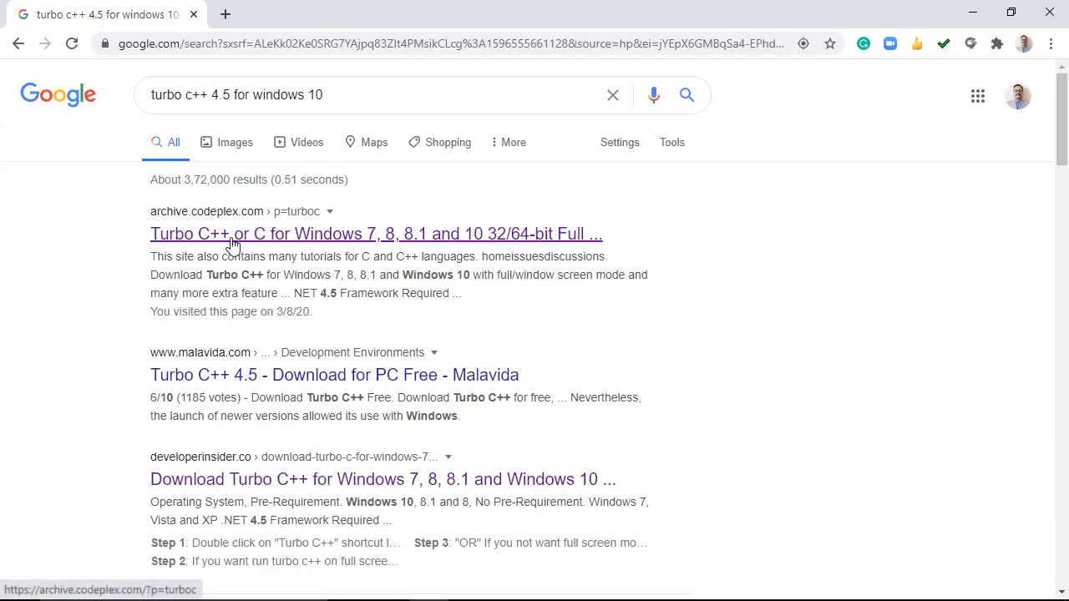
pyautogui.click(432, 241)
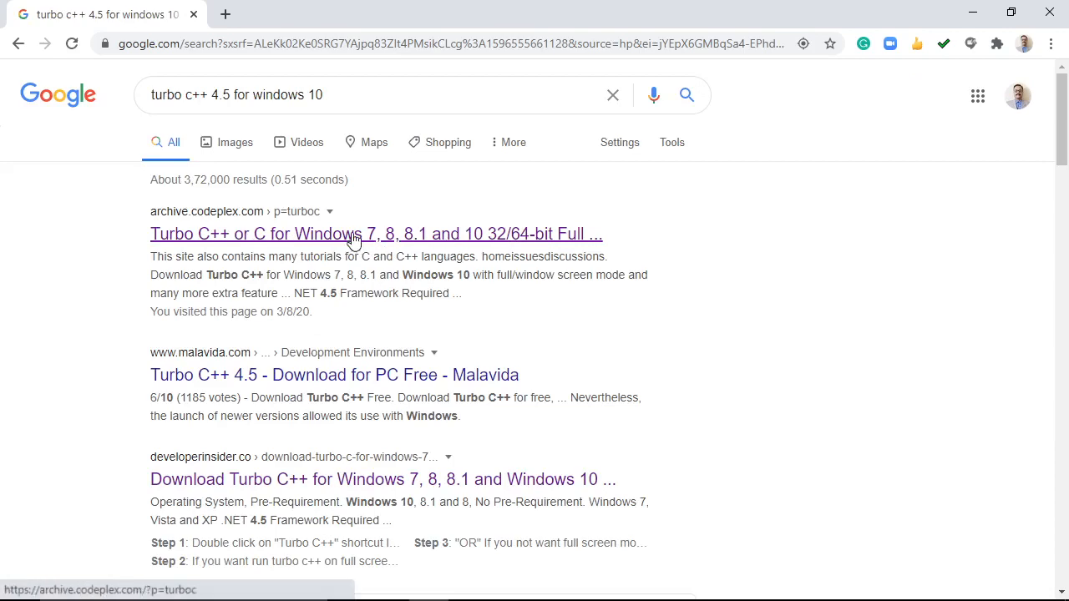
pyautogui.rightClick(355, 239)
pyautogui.click(417, 241)
pyautogui.click(293, 20)
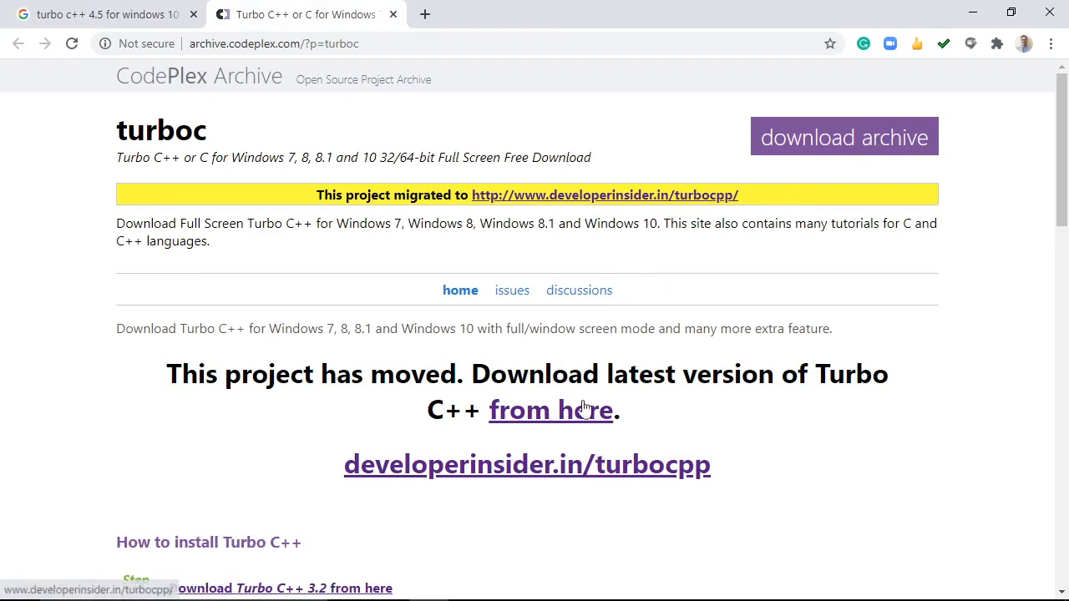
# Step: Start downloading Turbo C++ 3.2 from the project's new Developer Insider page, and cancel the Turbo.C.3.2 (1).zip download
pyautogui.click(558, 413)
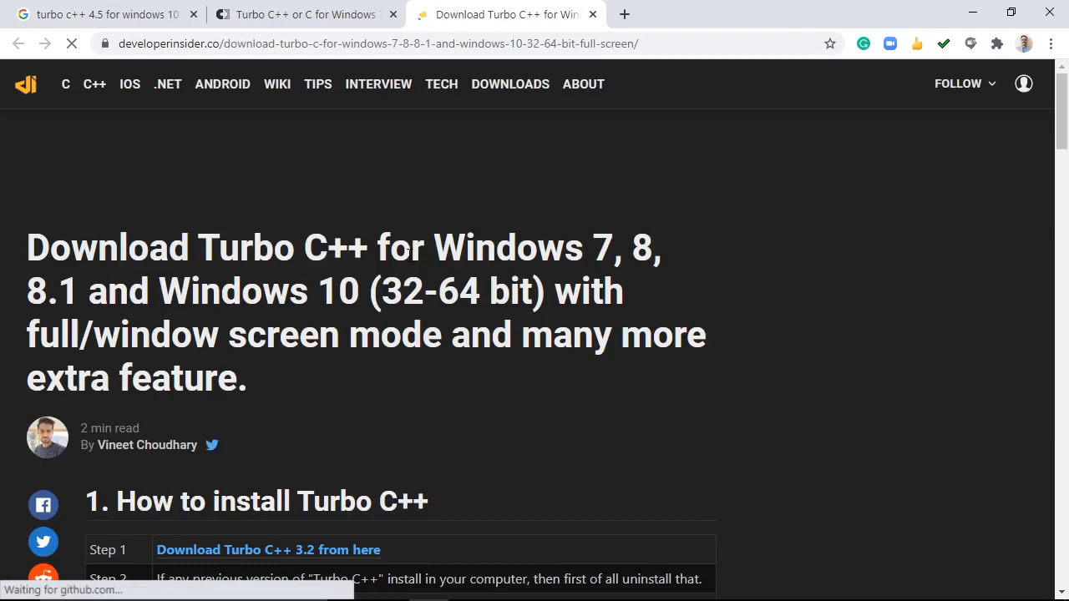
pyautogui.scroll(-3, 904, 272)
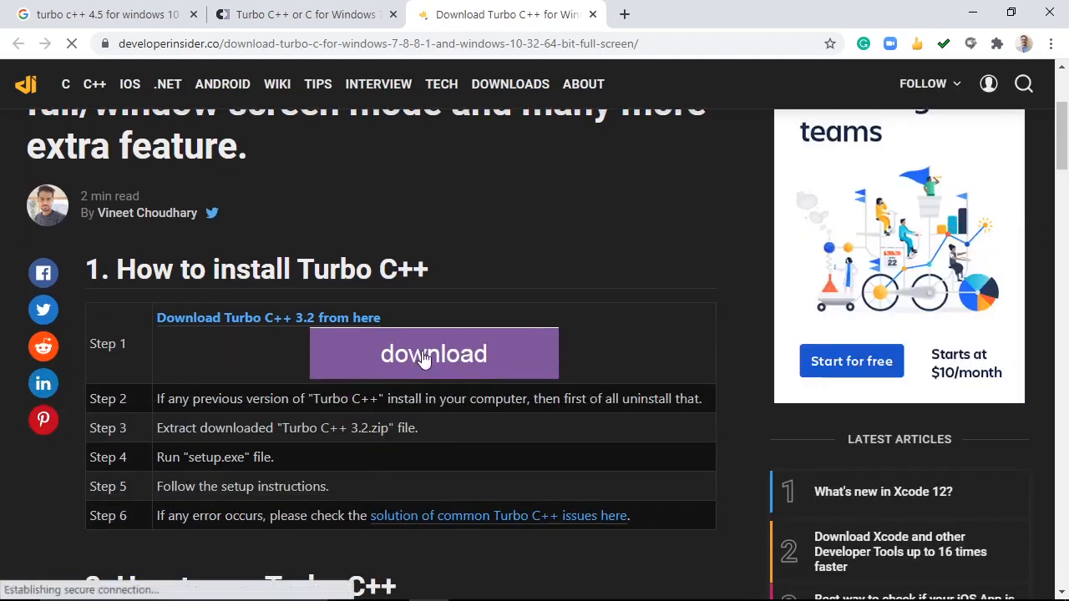
pyautogui.click(424, 358)
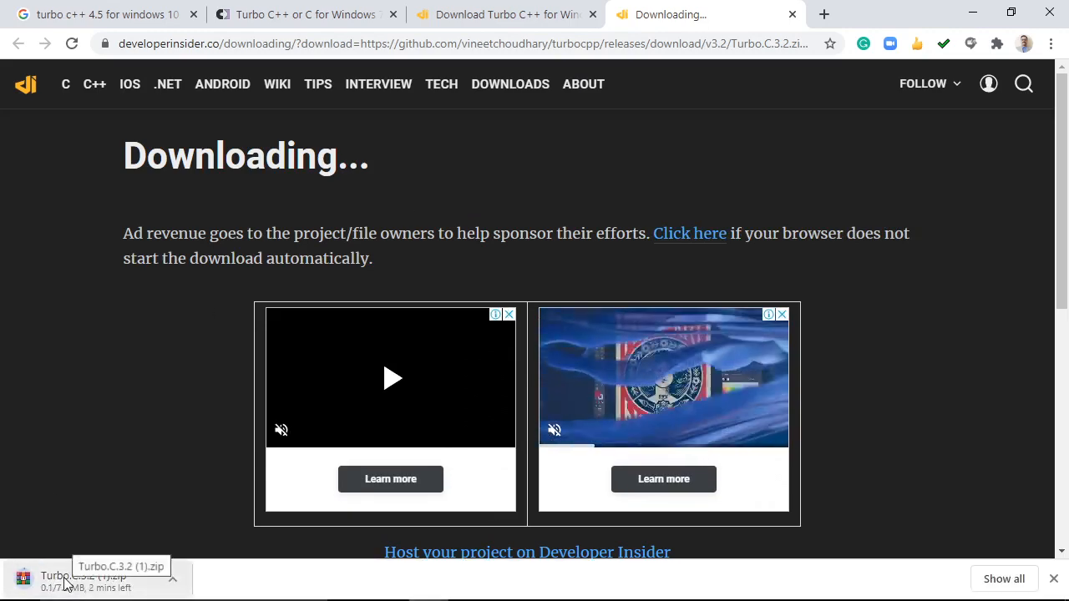
pyautogui.rightClick(65, 582)
pyautogui.click(106, 563)
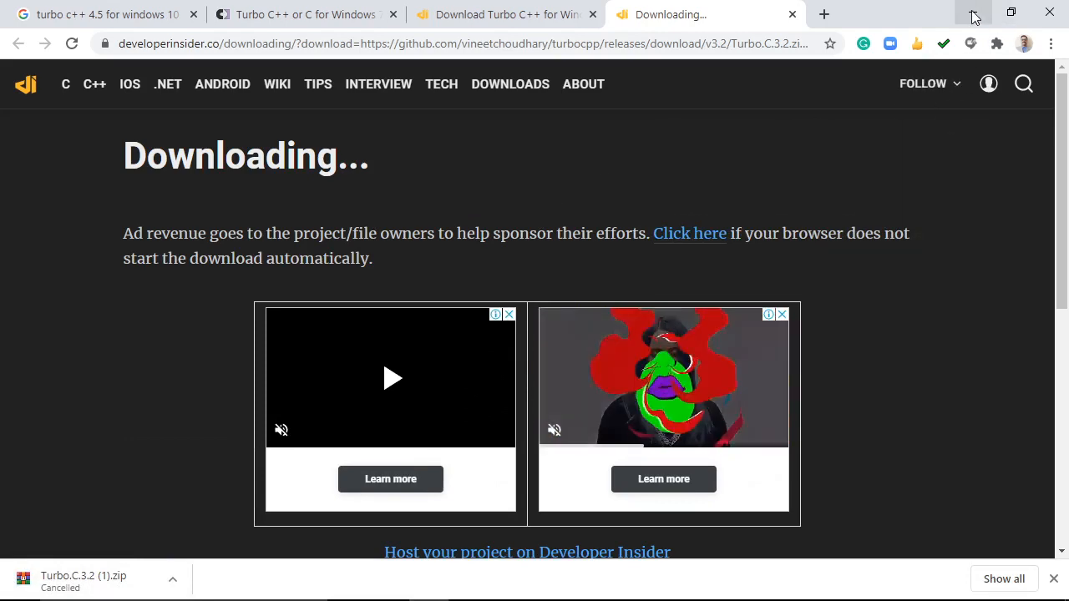
# Step: Open the browser's download list and go from there to the Downloads folder in File Explorer
pyautogui.click(1051, 44)
pyautogui.click(901, 162)
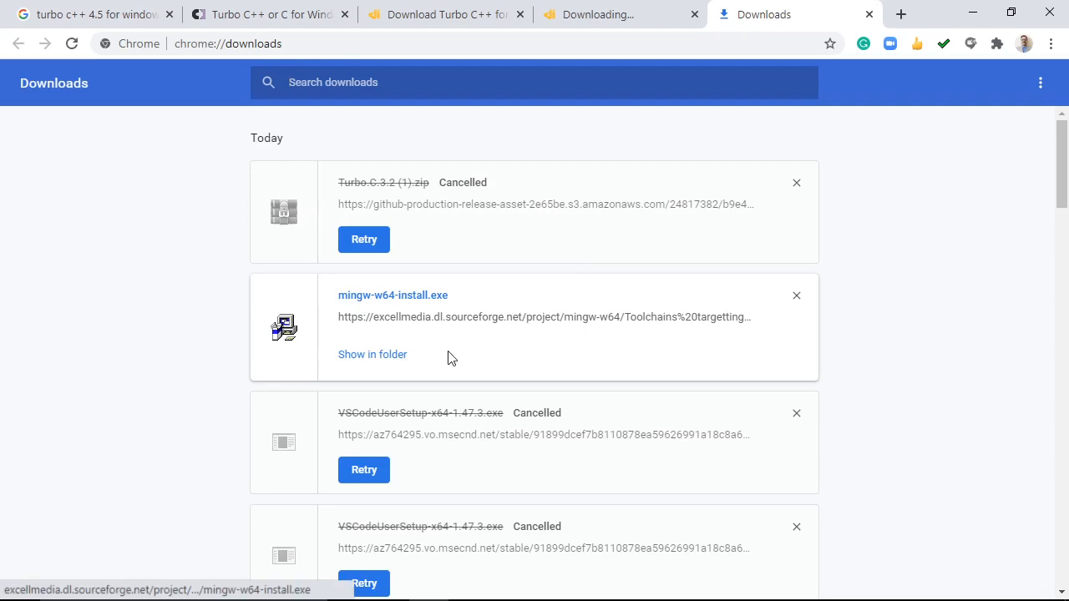
pyautogui.click(375, 356)
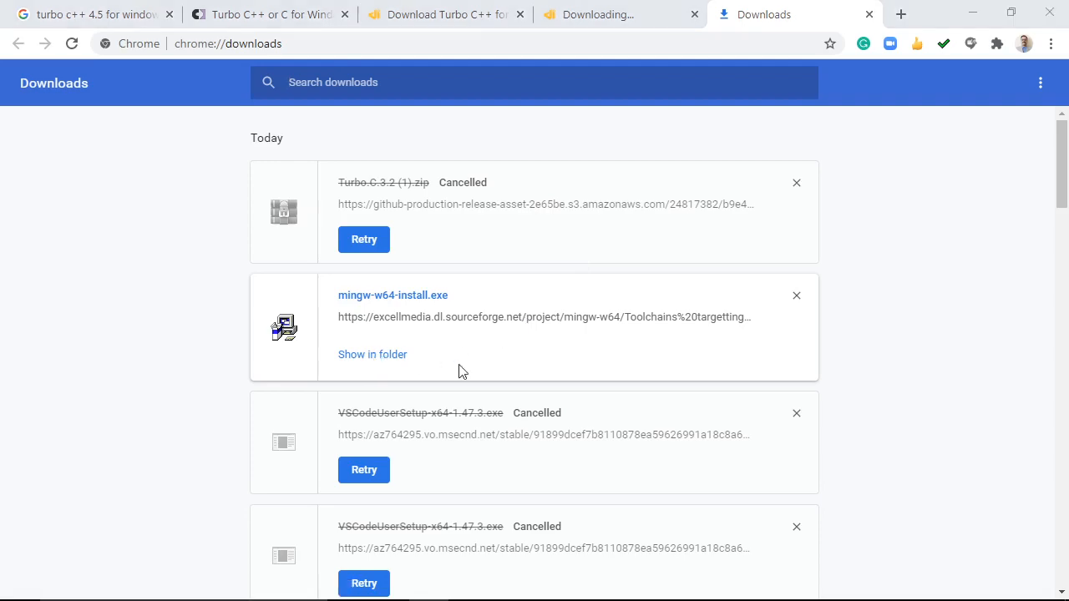
pyautogui.click(558, 14)
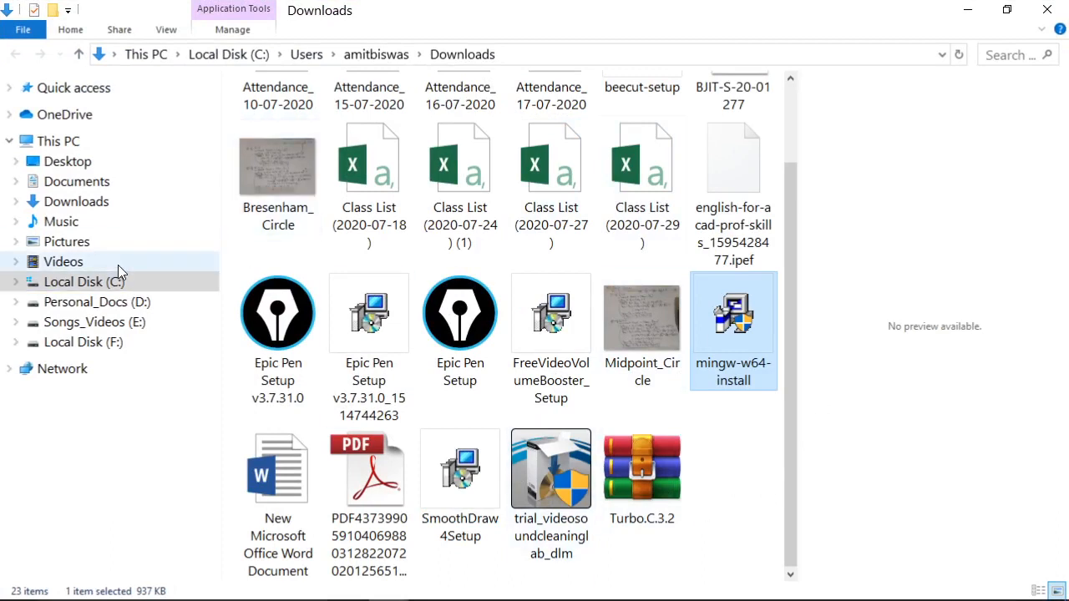
pyautogui.click(69, 204)
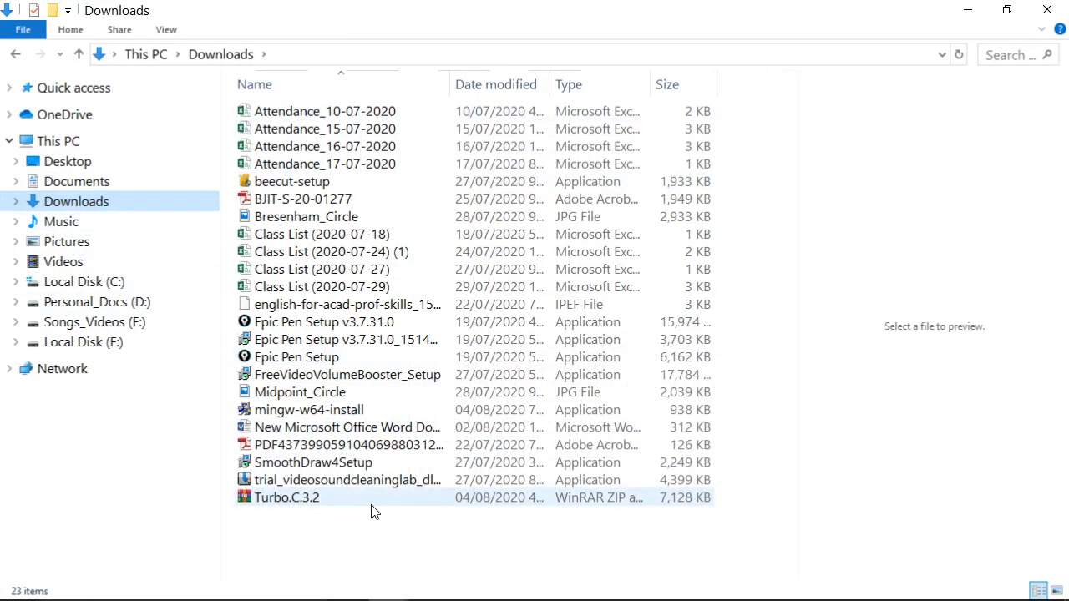
# Step: Extract the Turbo.C.3.2 archive into the Downloads folder and open the extracted Turbo.C.3.2 folder
pyautogui.click(282, 501)
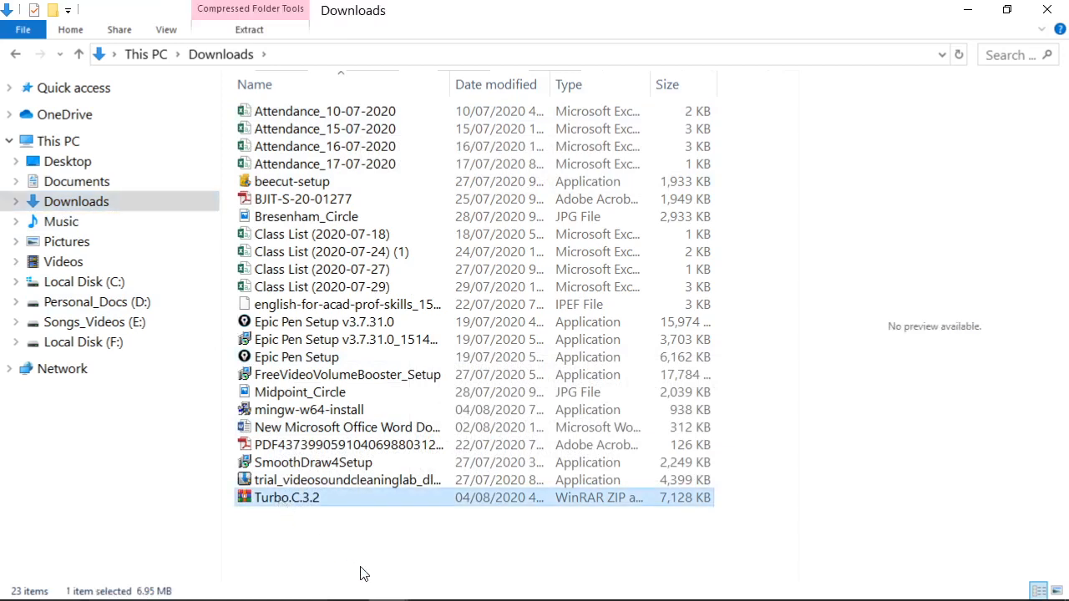
pyautogui.rightClick(269, 499)
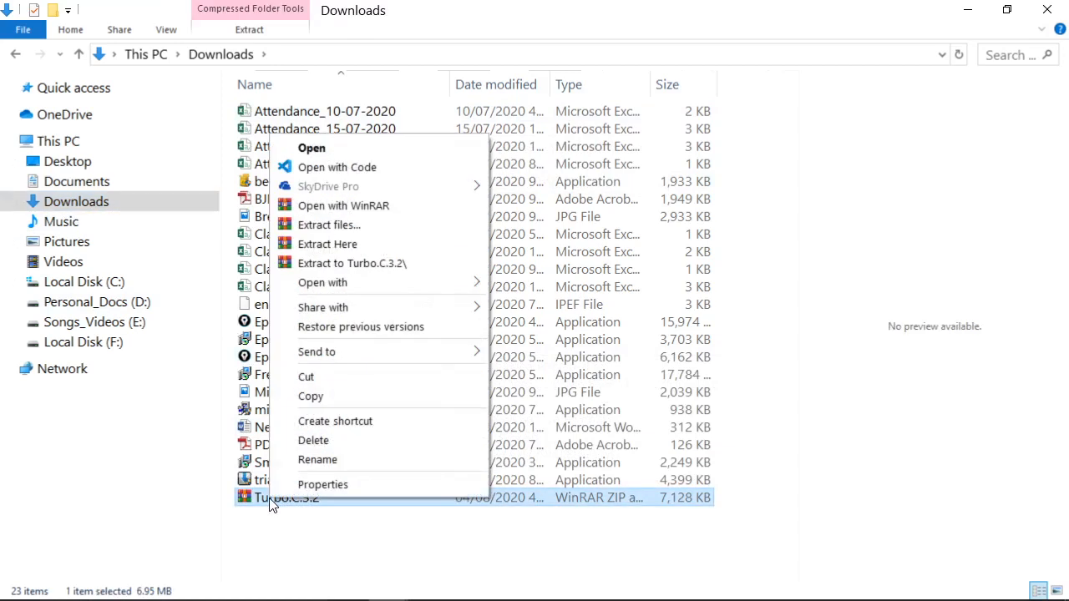
pyautogui.click(371, 245)
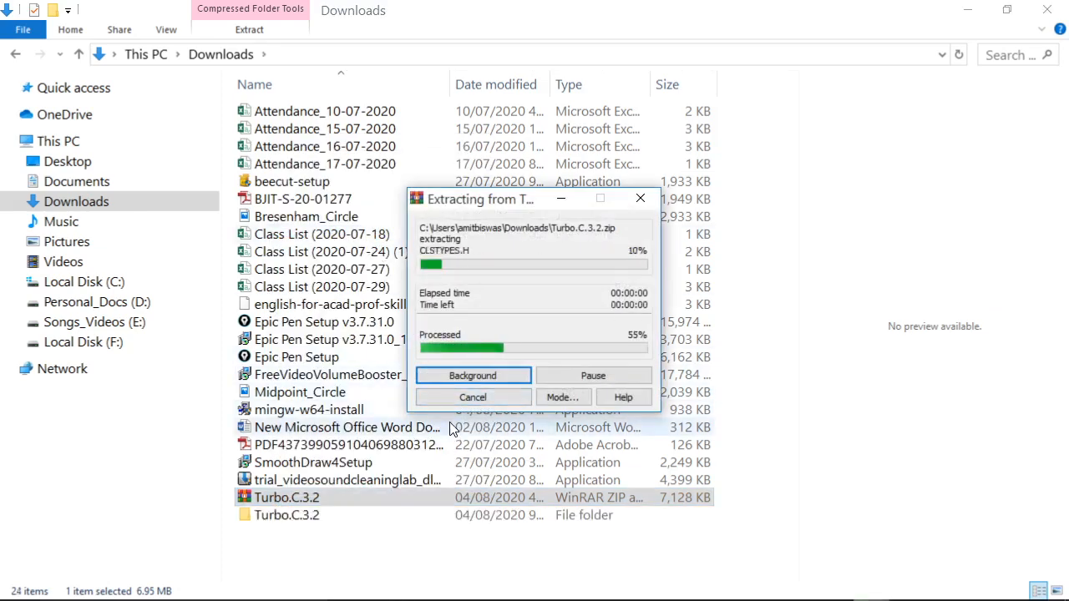
pyautogui.doubleClick(298, 523)
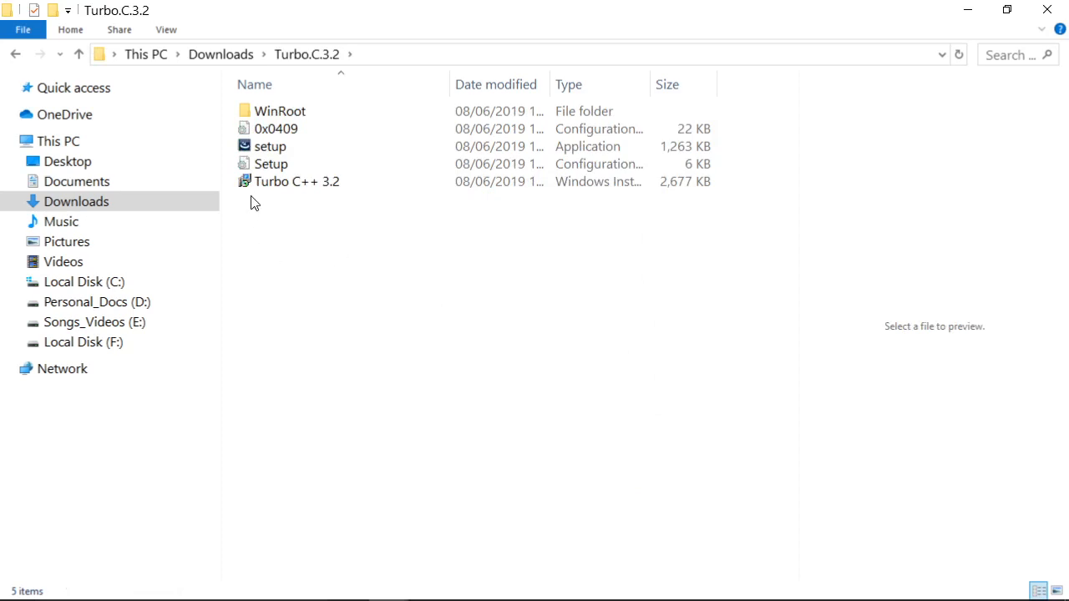
# Step: Run the Turbo C++ 3.2 installer package with the Repair option and complete the wizard
pyautogui.click(276, 183)
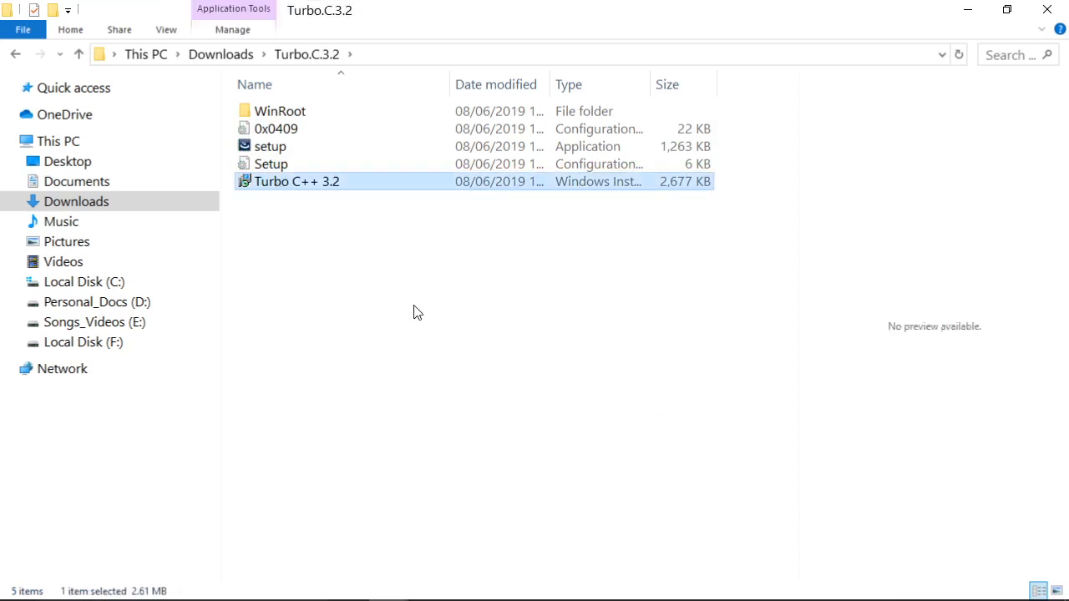
pyautogui.doubleClick(294, 184)
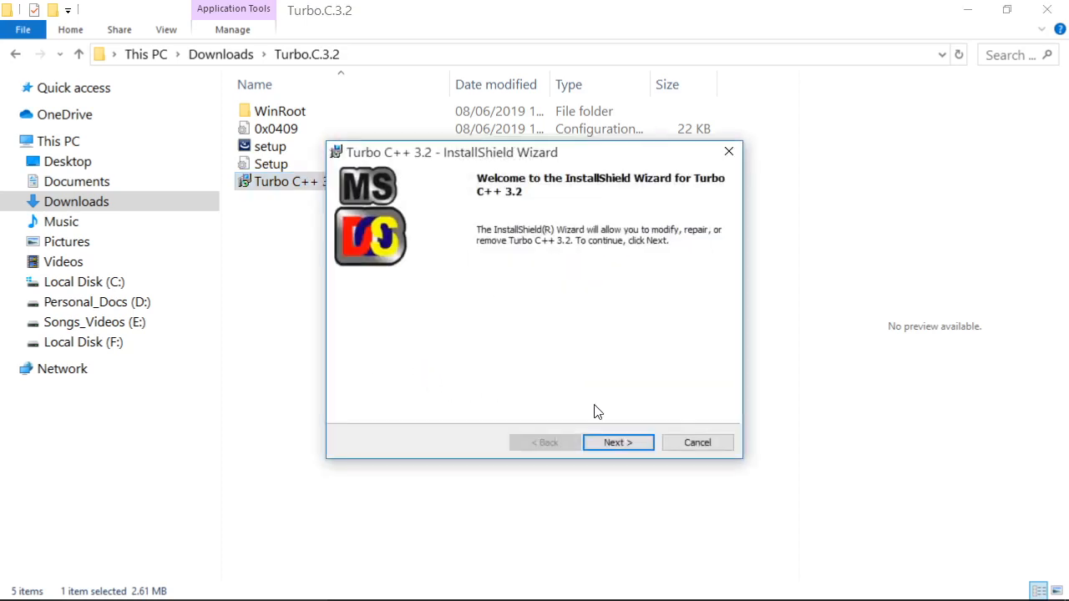
pyautogui.click(619, 444)
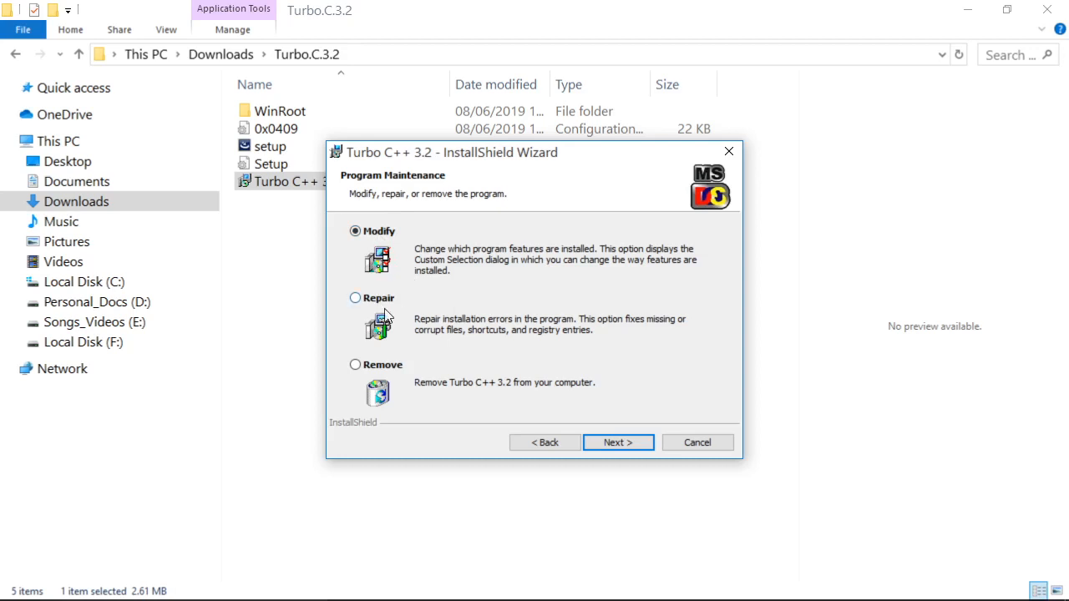
pyautogui.click(356, 298)
pyautogui.click(615, 446)
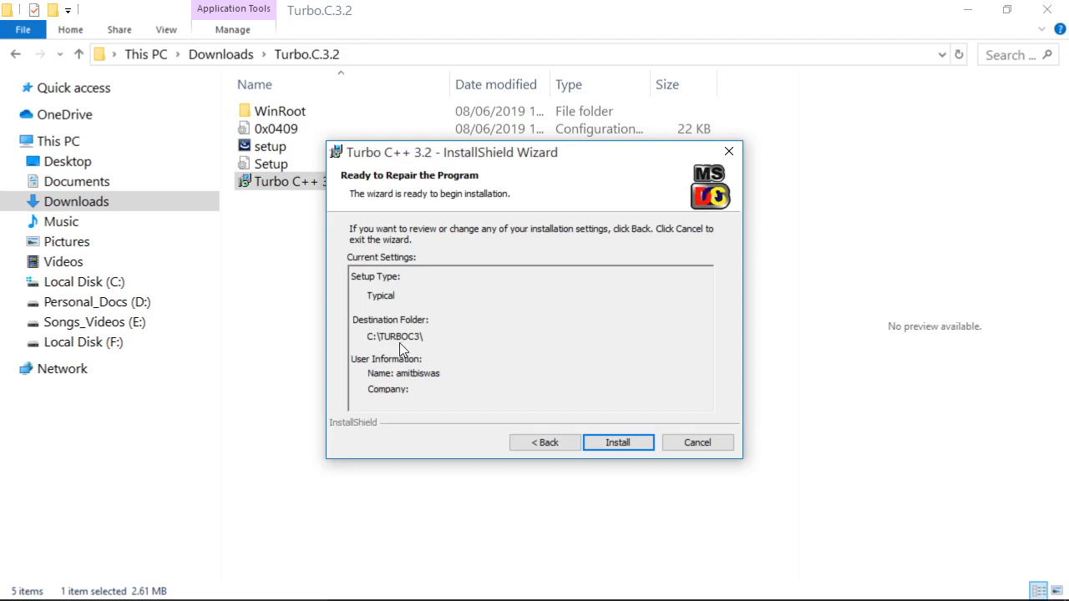
pyautogui.click(615, 445)
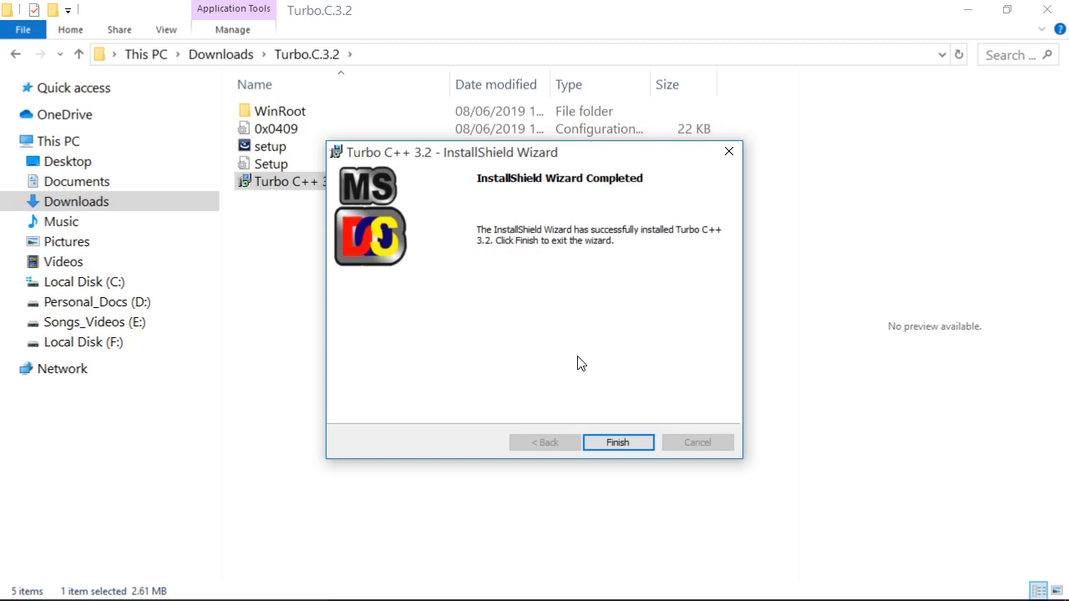
pyautogui.click(609, 446)
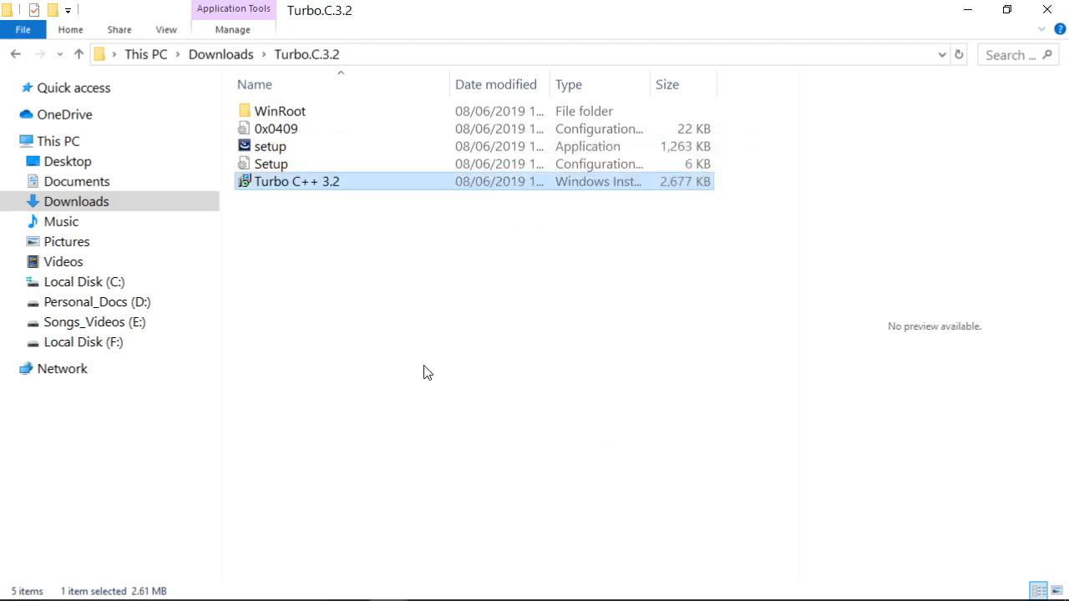
# Step: Minimize the open windows and open the BIN folder inside TURBOC3 on Local Disk (C:)
pyautogui.click(967, 17)
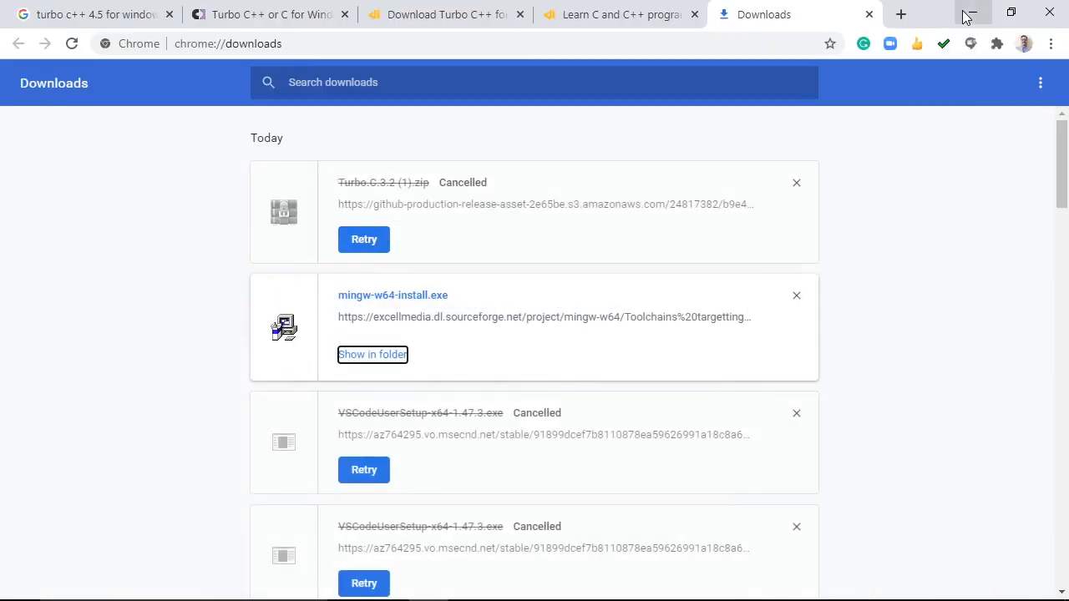
pyautogui.click(969, 15)
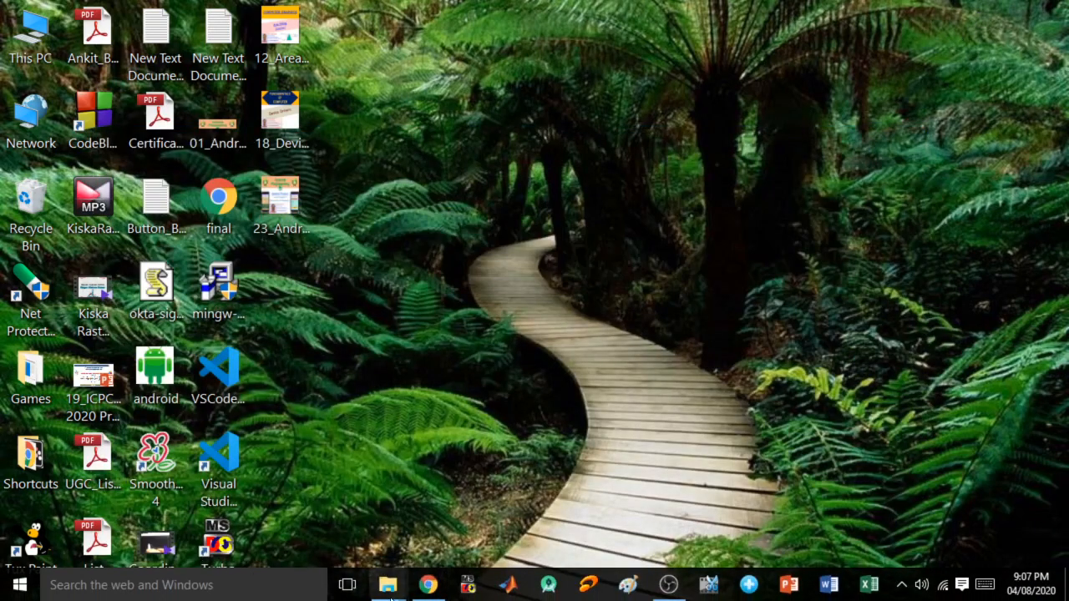
pyautogui.doubleClick(37, 48)
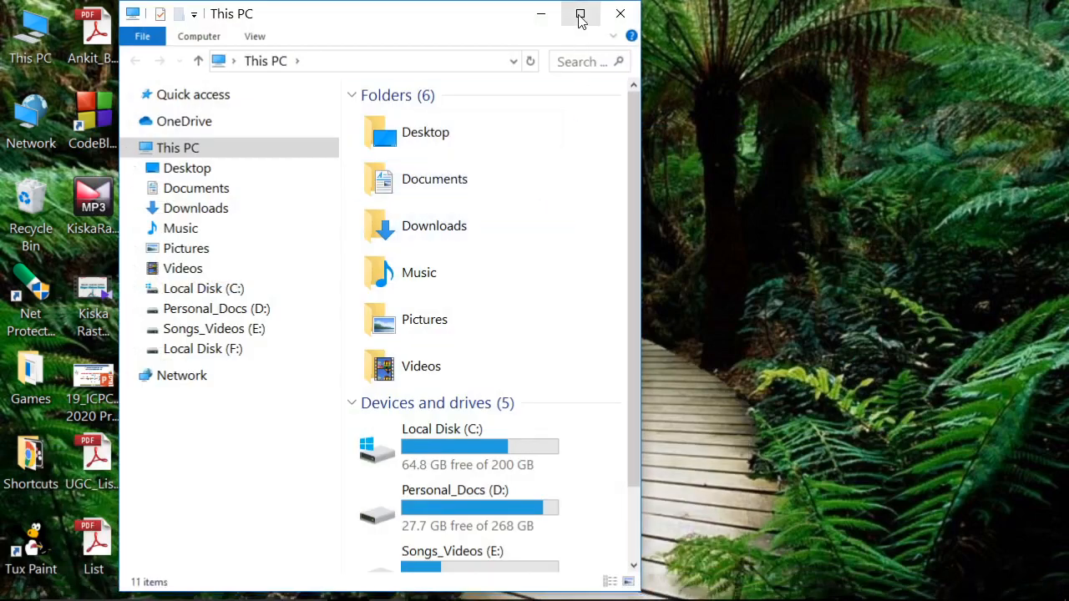
pyautogui.click(580, 14)
pyautogui.click(108, 284)
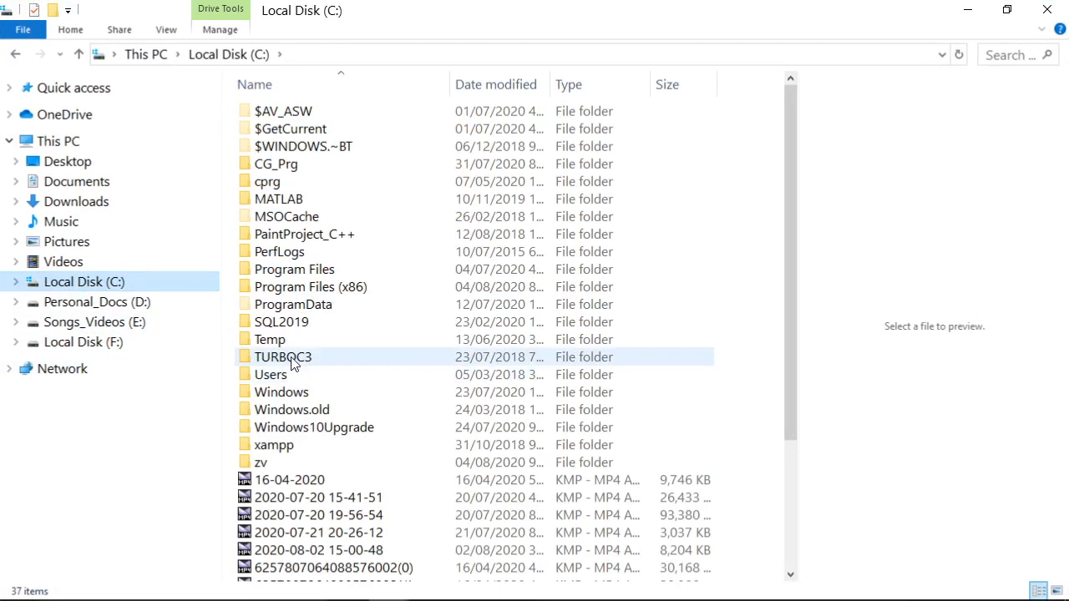
pyautogui.click(301, 359)
pyautogui.doubleClick(299, 365)
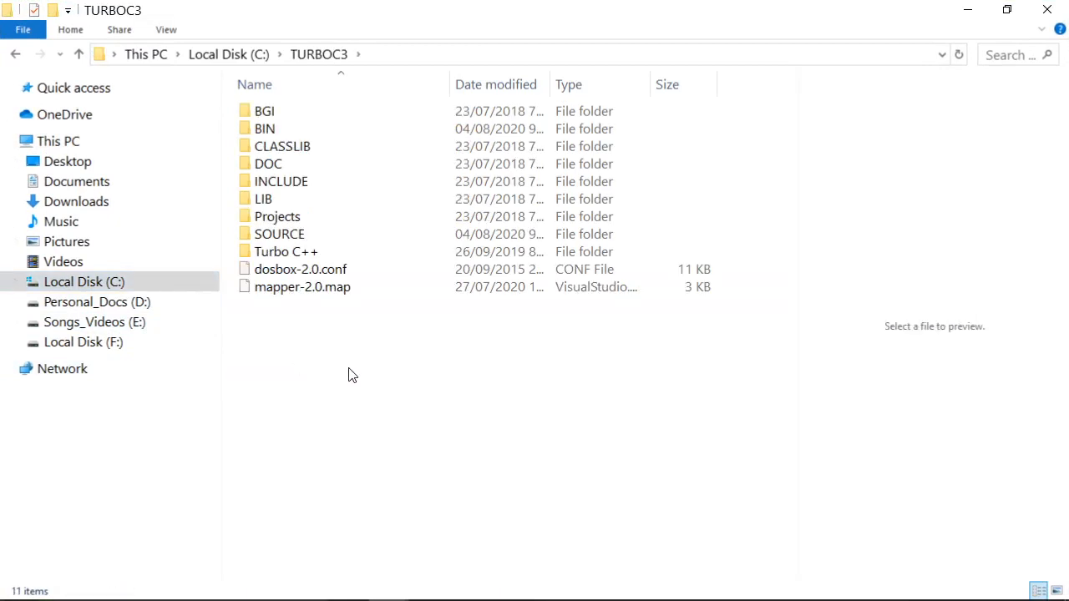
pyautogui.click(258, 137)
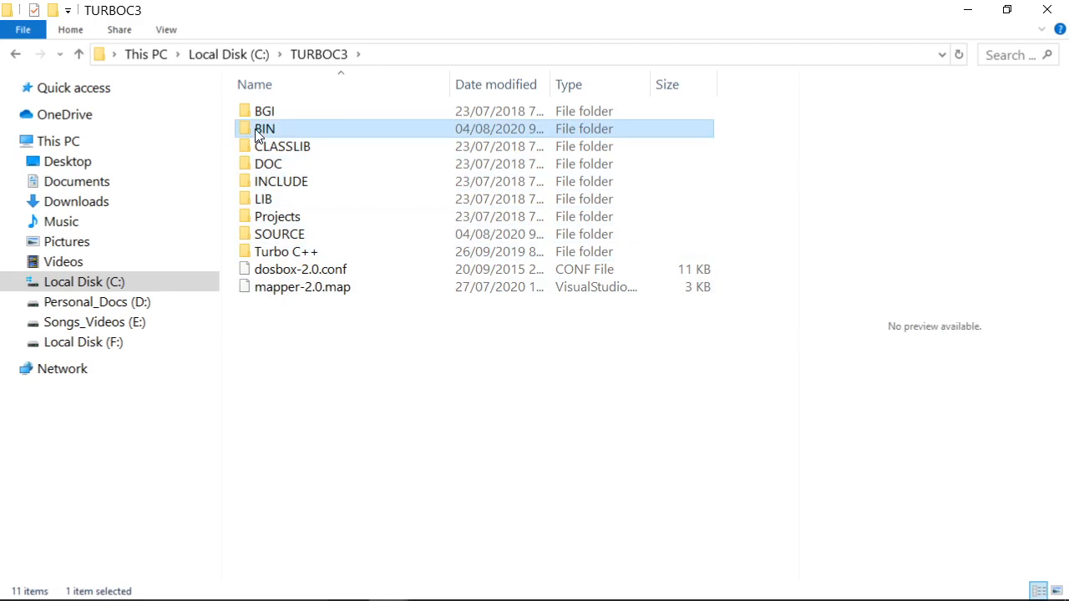
pyautogui.doubleClick(258, 133)
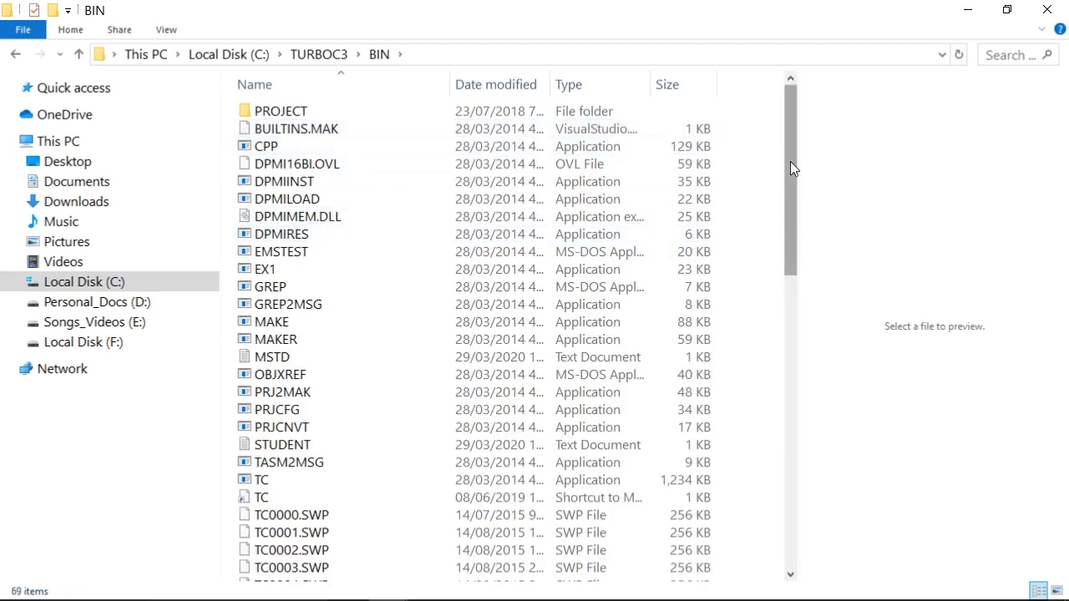
# Step: Locate the TC application in the BIN folder and examine its pinning options and the Start menu tiles
pyautogui.moveTo(790, 167); pyautogui.dragTo(789, 374)
pyautogui.click(275, 298)
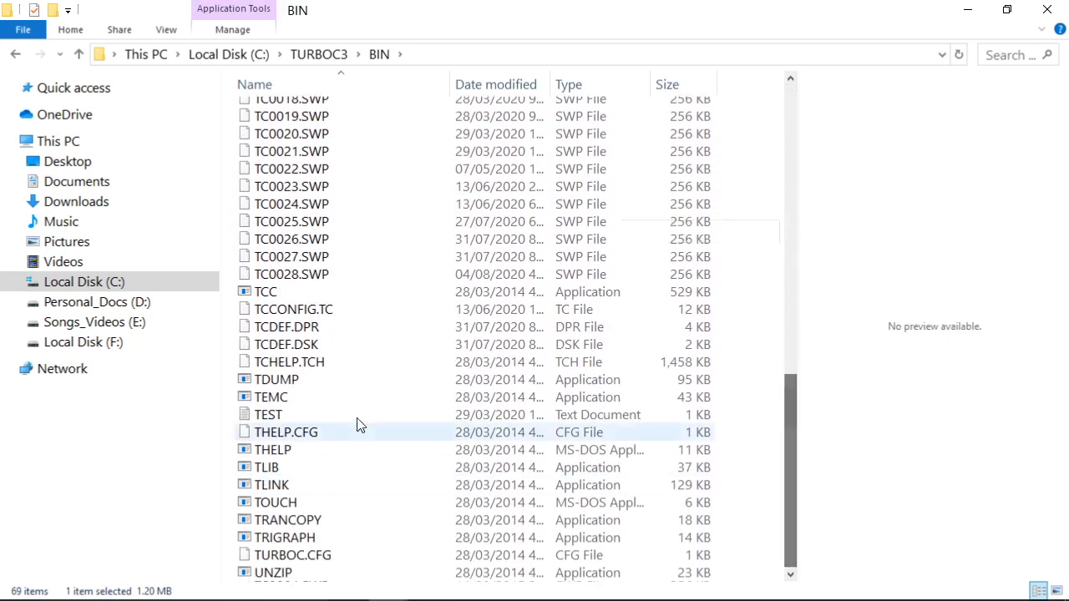
pyautogui.moveTo(790, 467); pyautogui.dragTo(783, 136)
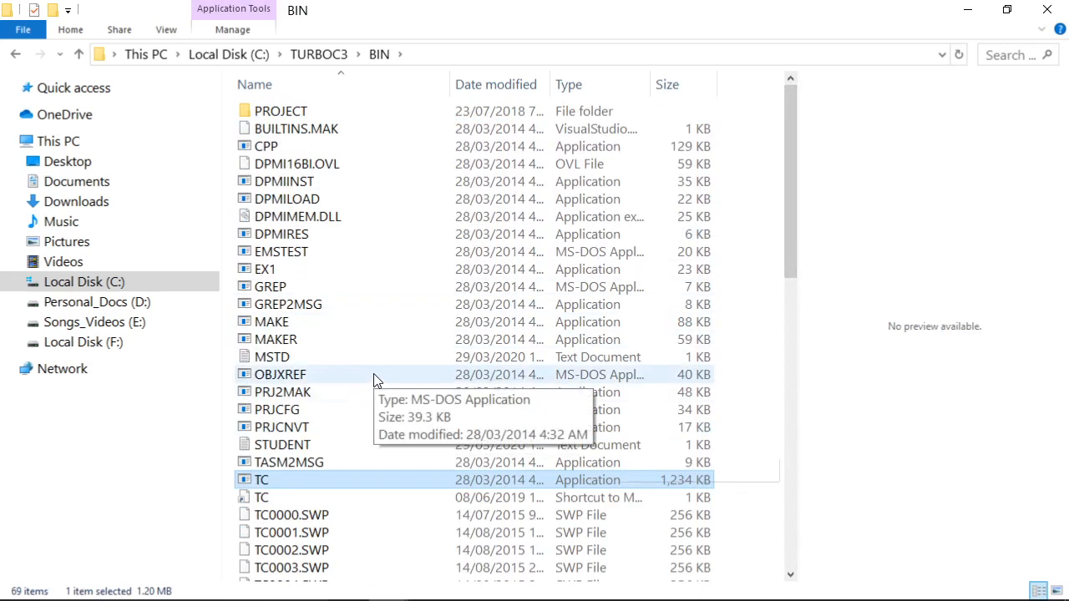
pyautogui.rightClick(281, 482)
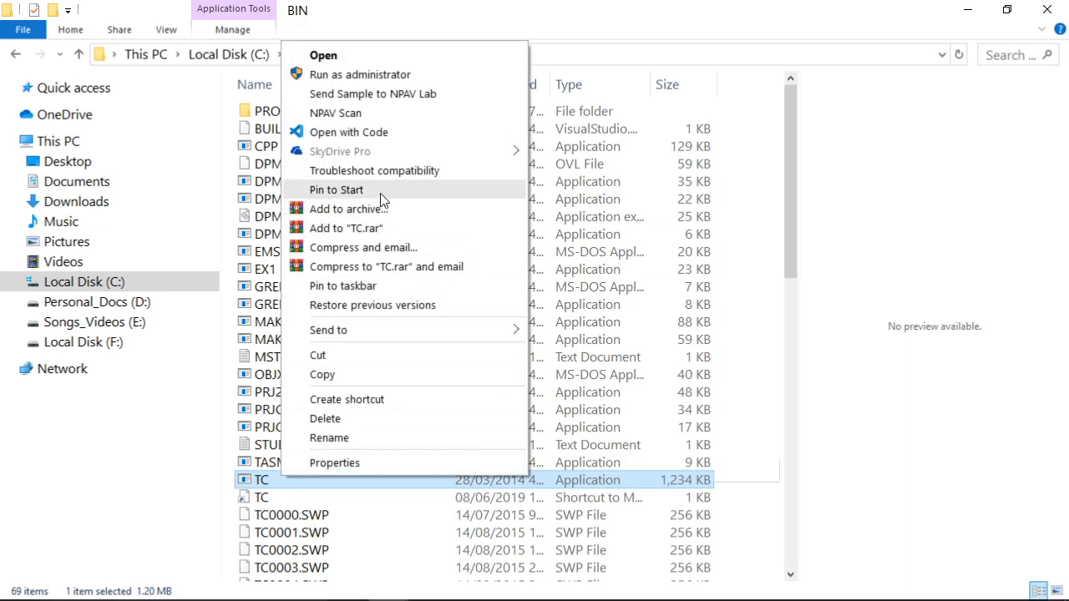
pyautogui.click(20, 591)
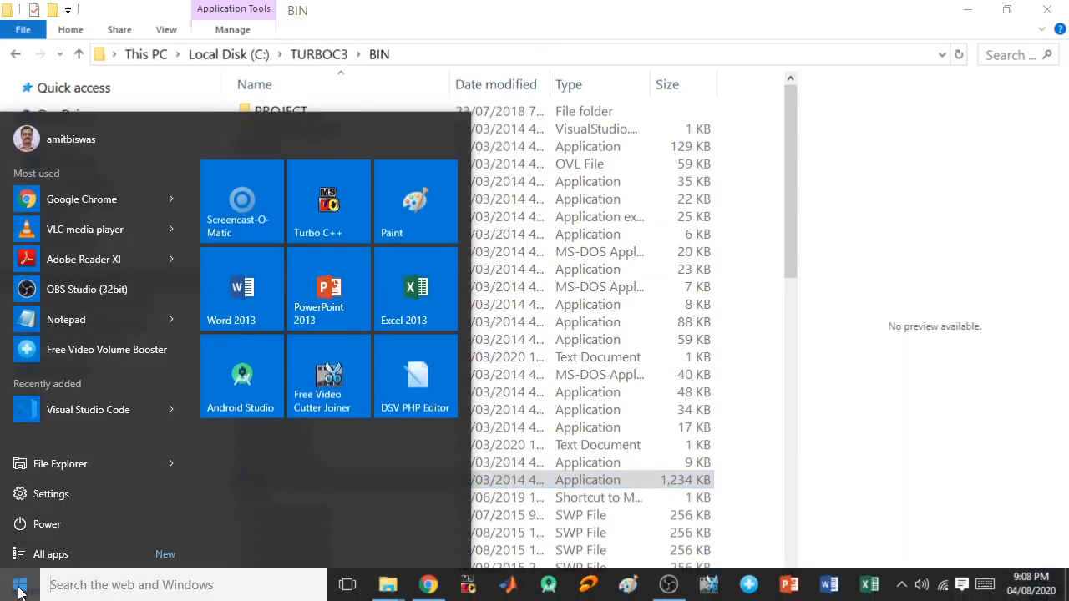
pyautogui.click(754, 264)
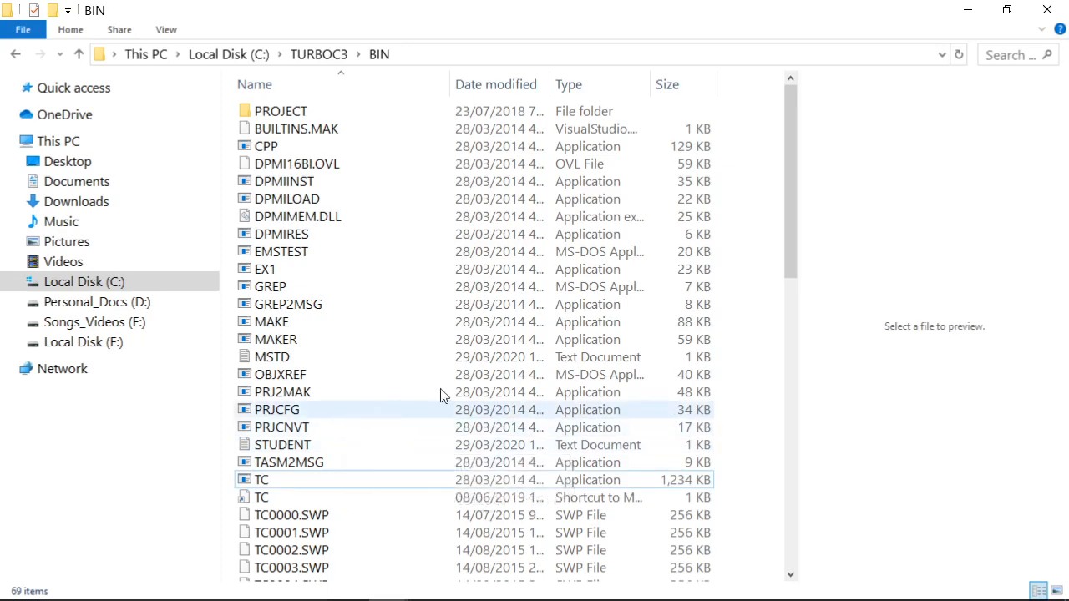
# Step: Close the BIN folder window and launch Turbo C++ from its desktop shortcut
pyautogui.click(1048, 10)
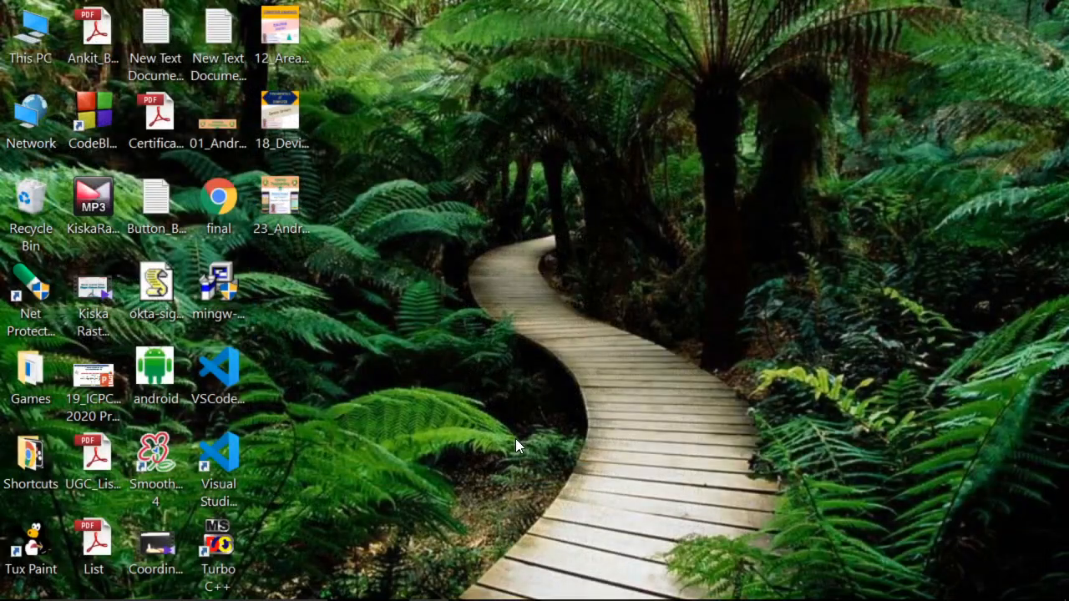
pyautogui.doubleClick(221, 550)
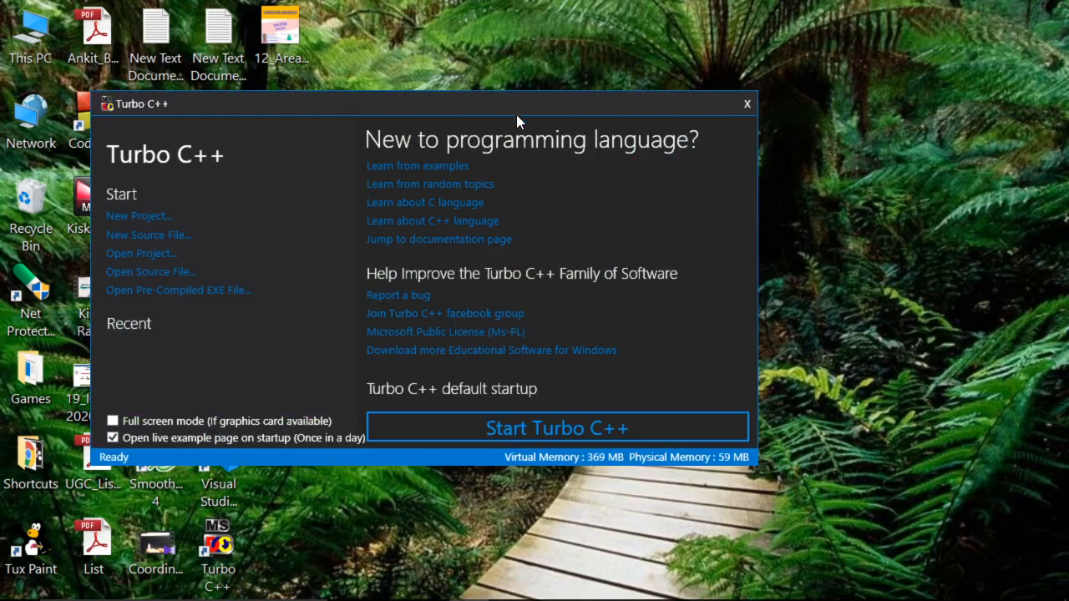
# Step: Start Turbo C++ in its default startup mode and reposition the launcher and DOSBox windows
pyautogui.moveTo(514, 107); pyautogui.dragTo(649, 52)
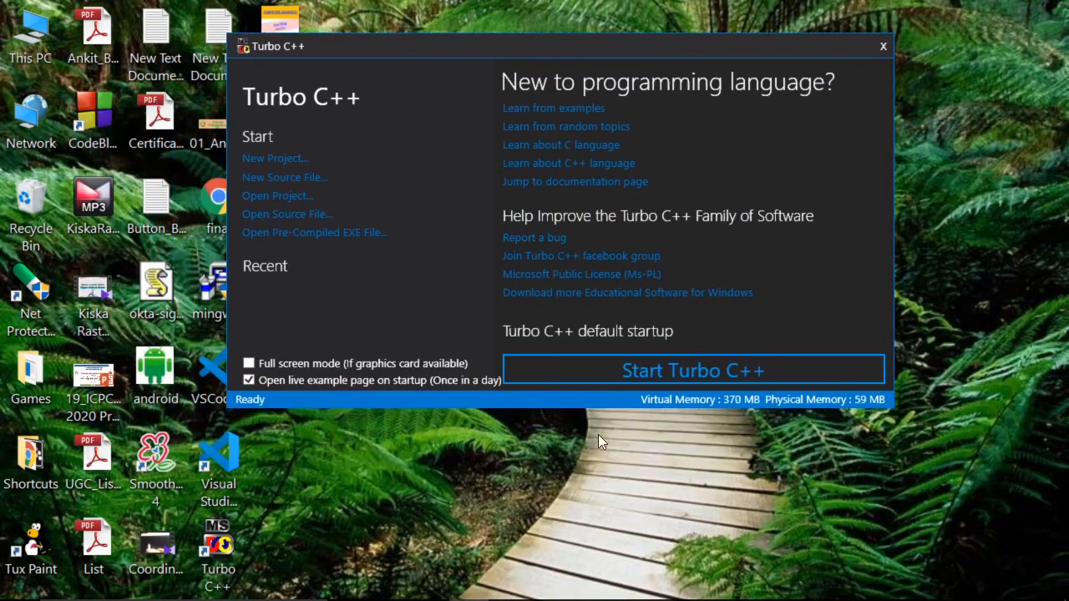
pyautogui.click(658, 374)
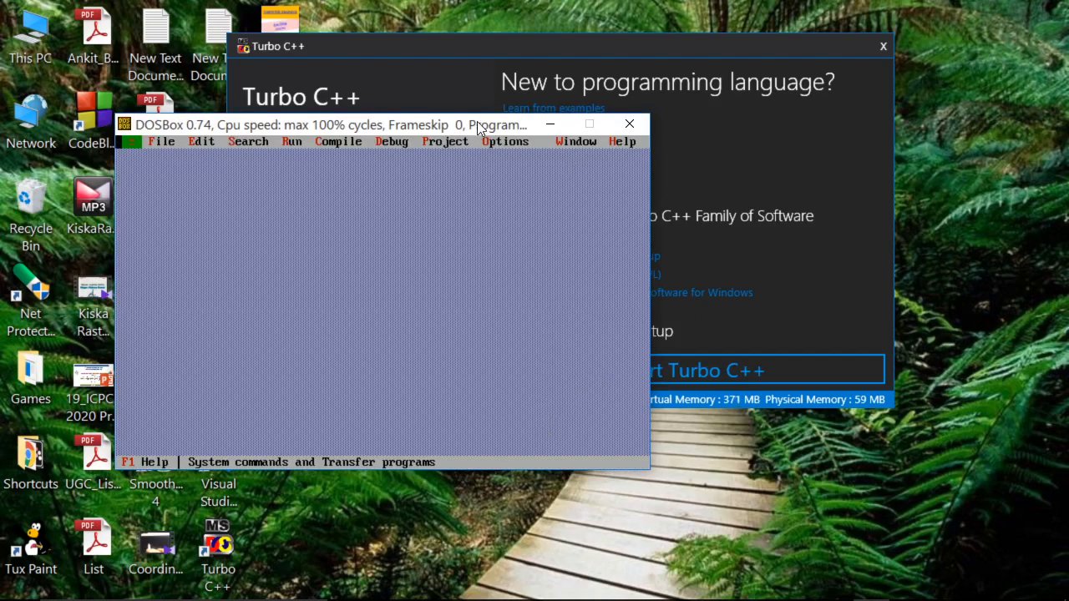
pyautogui.moveTo(477, 125); pyautogui.dragTo(609, 91)
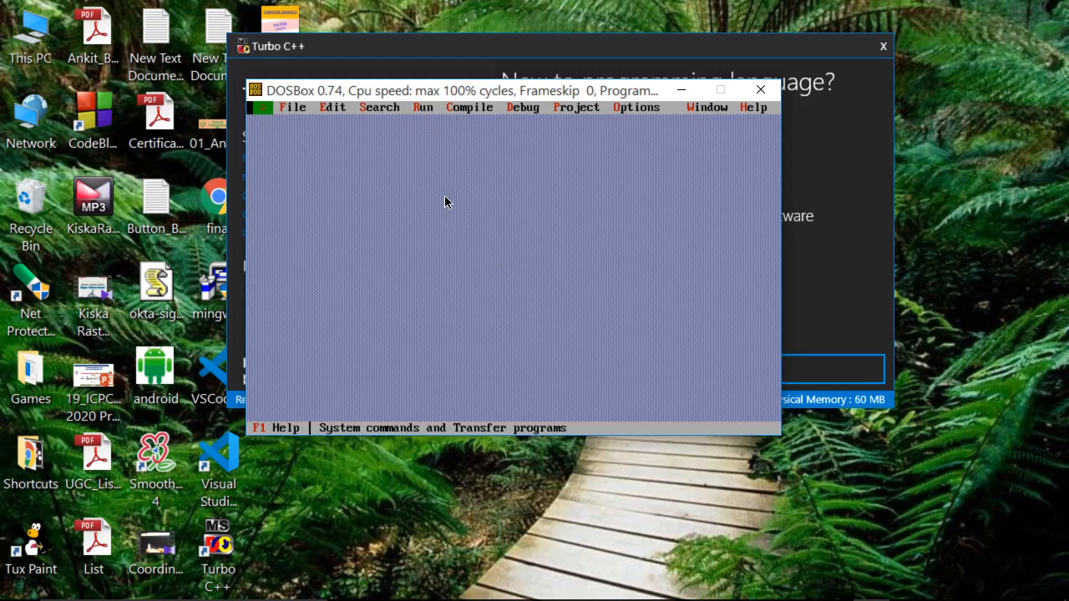
# Step: Create a new source file and enlarge its editor to fill the Turbo C++ window
pyautogui.hotkey('alt', 'space')
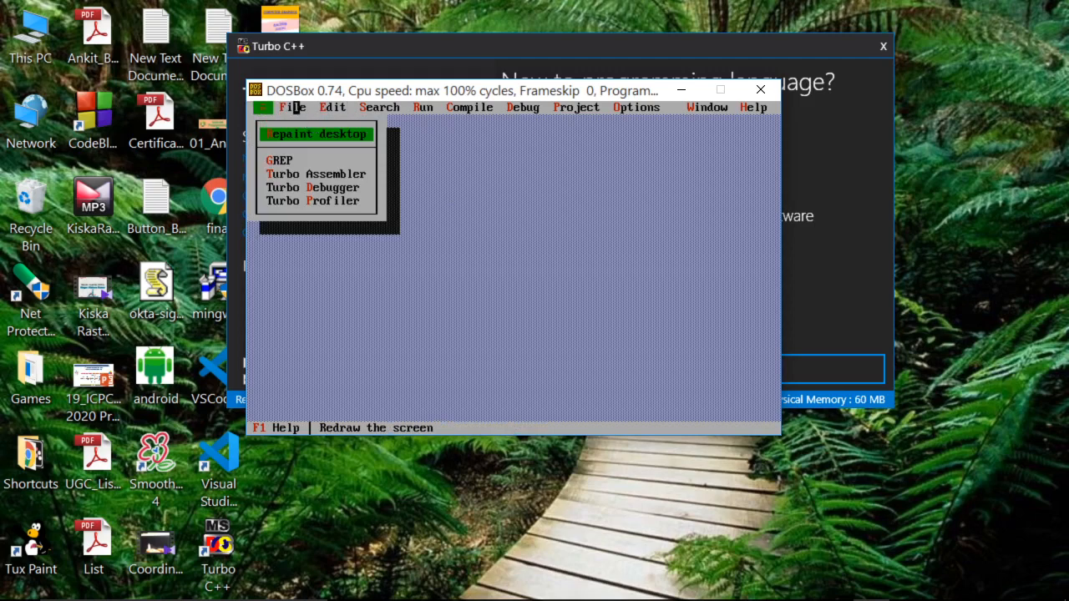
pyautogui.click(296, 108)
pyautogui.click(296, 135)
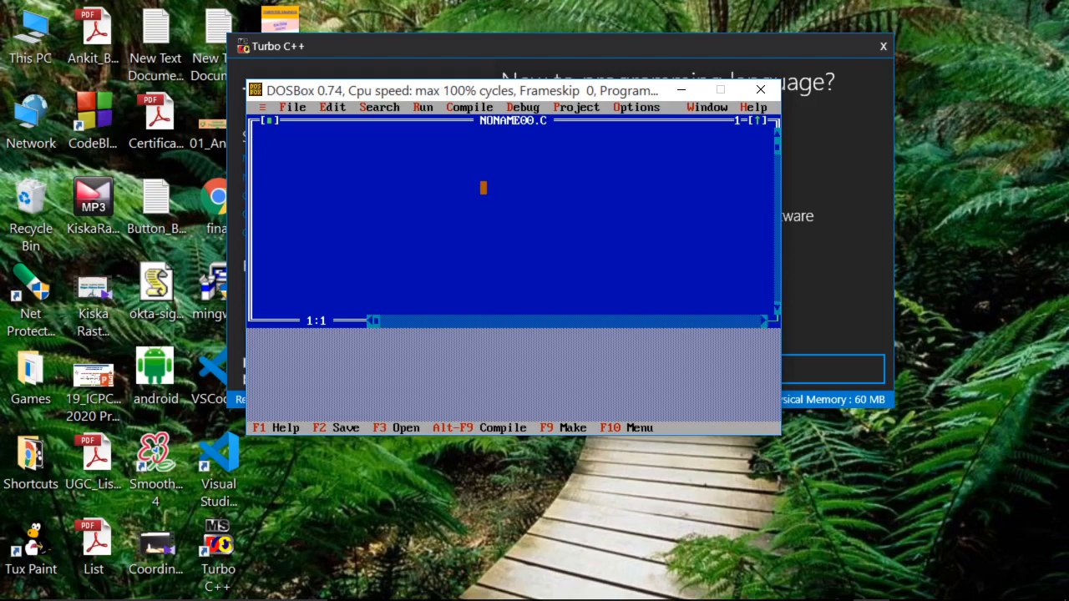
pyautogui.press('F5')
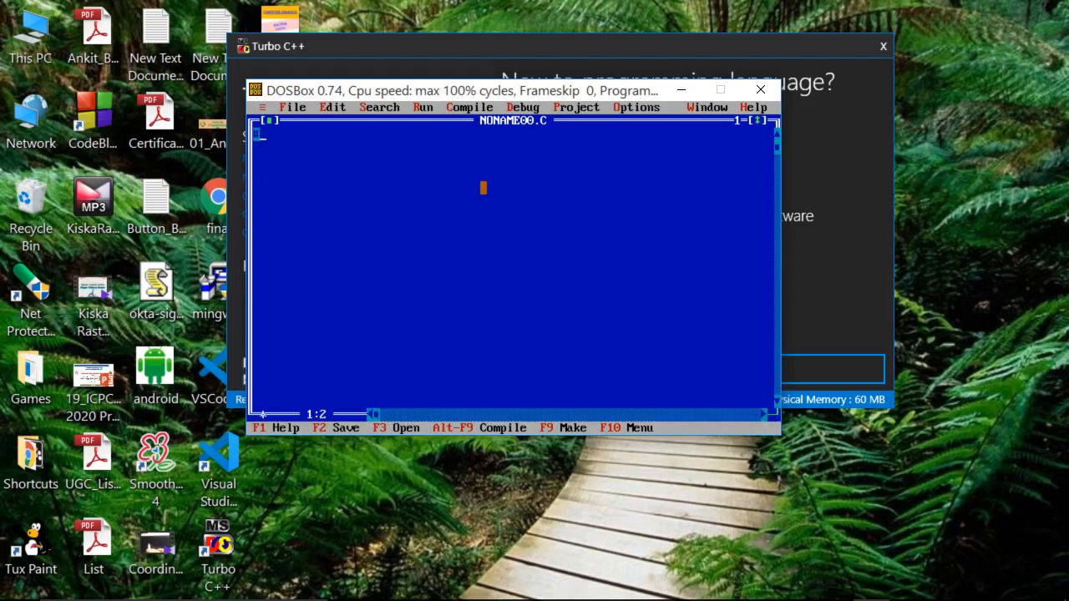
# Step: Write the line #include<stdio.h> and, after a blank line, the function header main()
pyautogui.write('include')
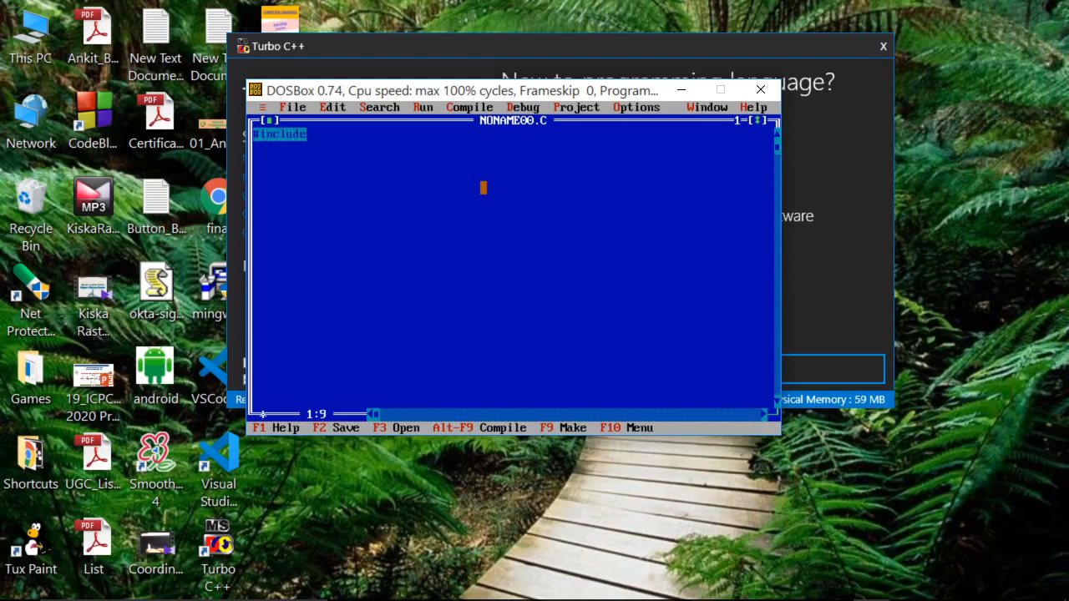
pyautogui.write('<stdi')
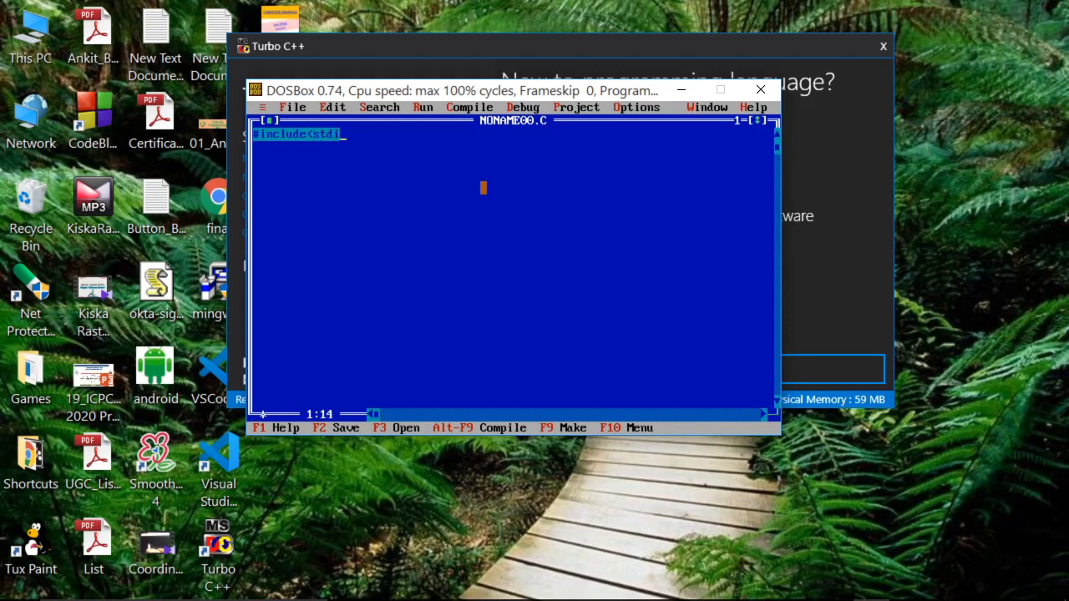
pyautogui.write('o.h>')
pyautogui.press('Return')
pyautogui.press('Return')
pyautogui.write('main()')
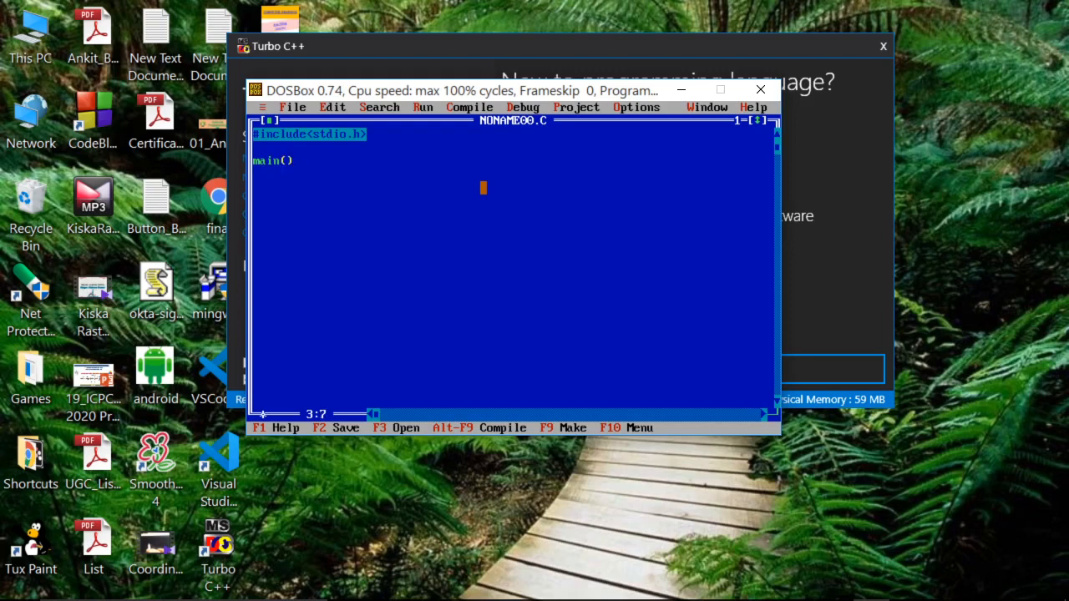
# Step: Write the main function's body in braces with the statement printf("Hello");
pyautogui.write('{')
pyautogui.press('Return')
pyautogui.write('printf();')
pyautogui.press('Left')
pyautogui.press('Left')
pyautogui.write('""')
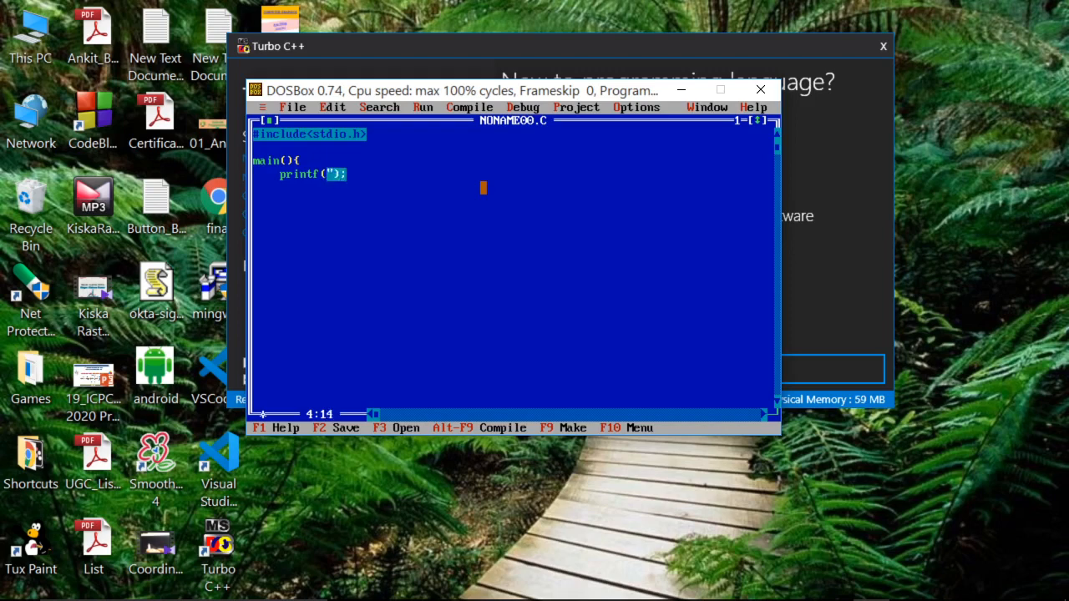
pyautogui.press('Left')
pyautogui.write('Hello')
pyautogui.press('End')
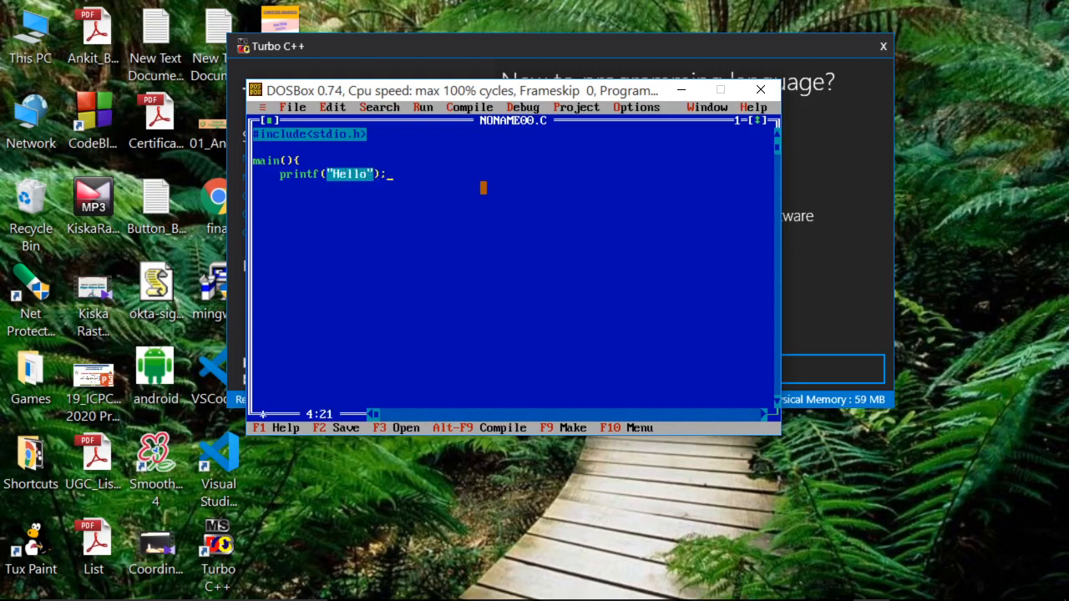
pyautogui.press('Return')
pyautogui.press('Home')
pyautogui.write('}')
# Step: Start saving the source file and change the destination folder from C:\TURBOC3\BIN to C:\CPRG
pyautogui.press('F2')
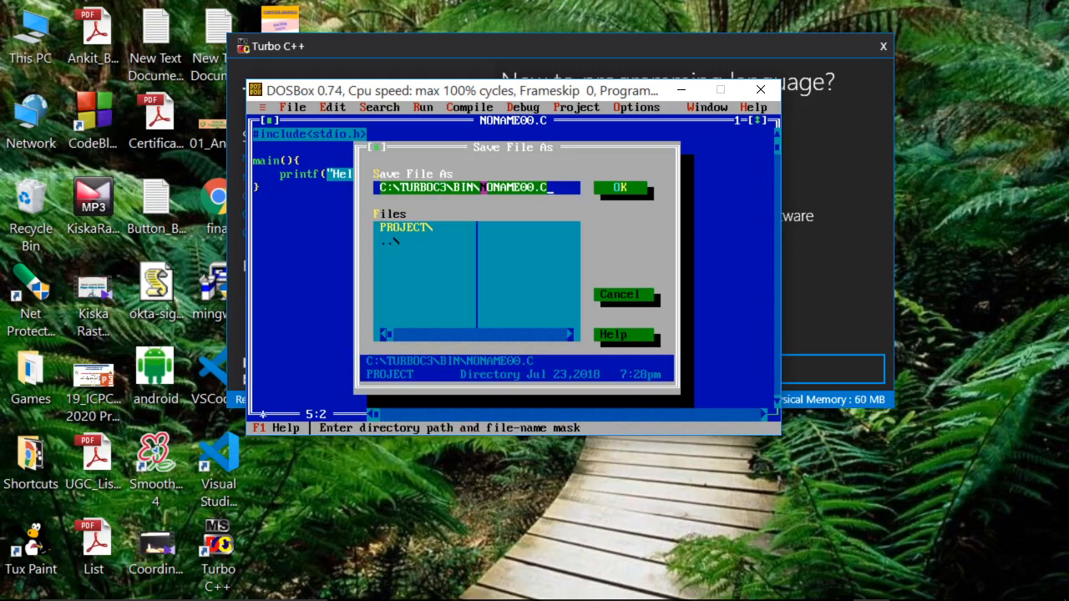
pyautogui.press('Tab')
pyautogui.press('Down')
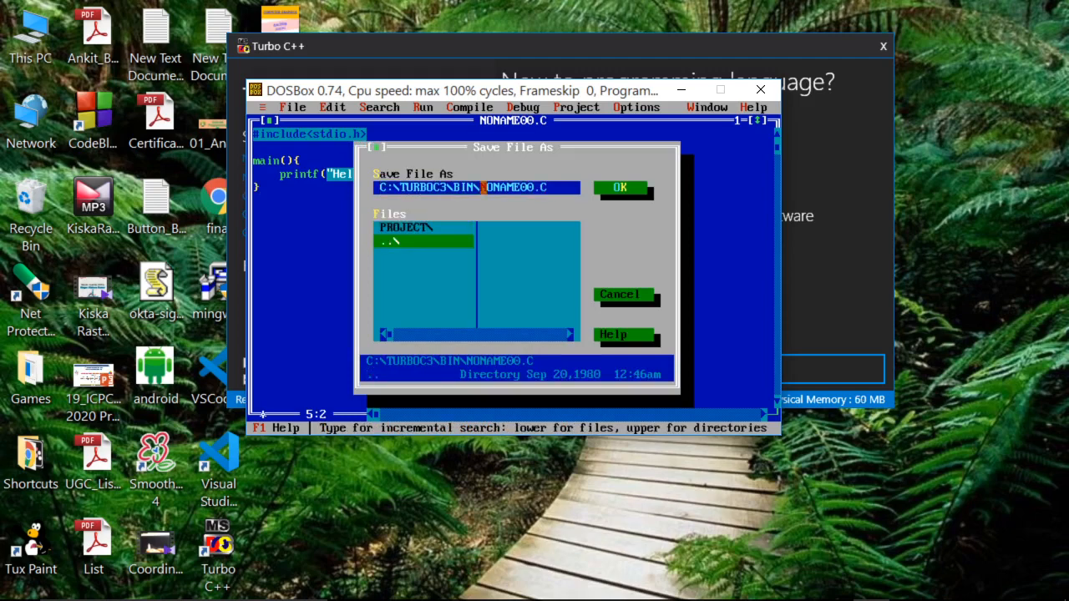
pyautogui.press('Return')
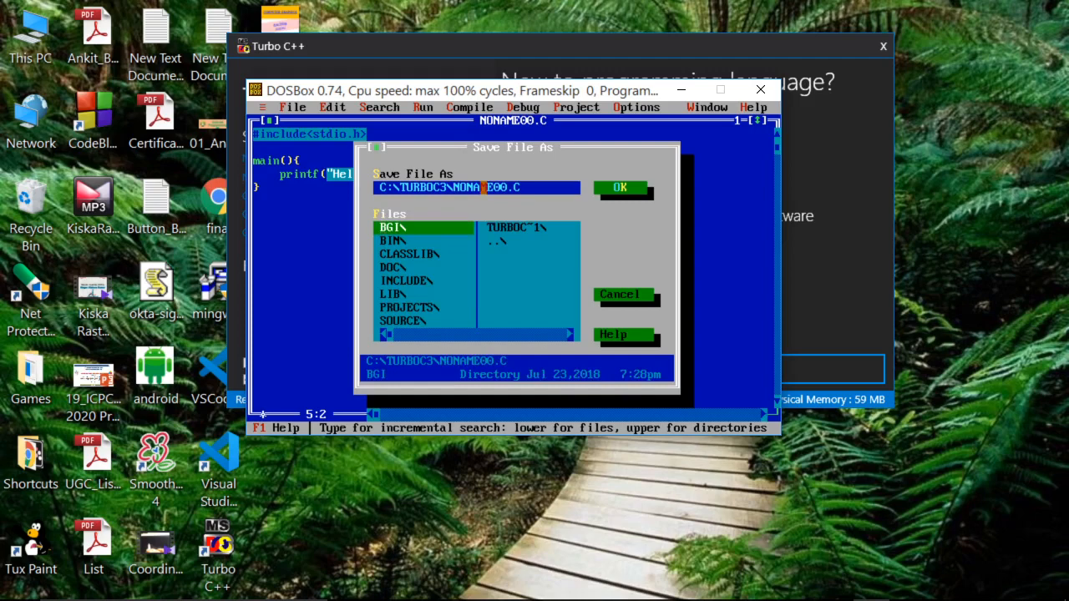
pyautogui.press('Right')
pyautogui.press('Down')
pyautogui.press('Return')
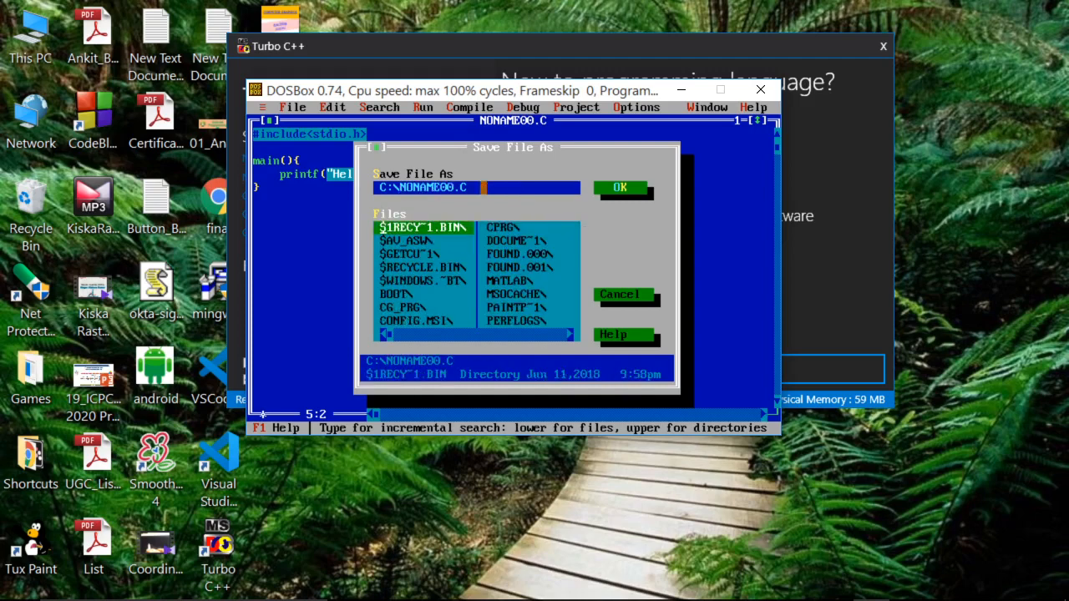
pyautogui.press('Down')
pyautogui.press('Down')
pyautogui.press('Down')
pyautogui.press('Down')
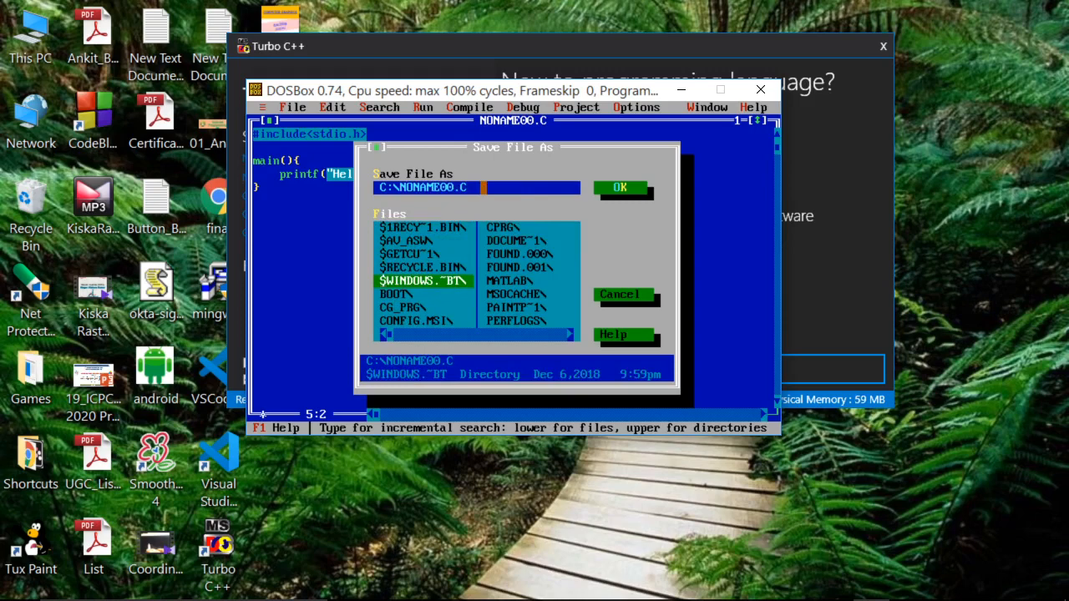
pyautogui.press('Down')
pyautogui.press('Down')
pyautogui.press('Down')
pyautogui.press('Down')
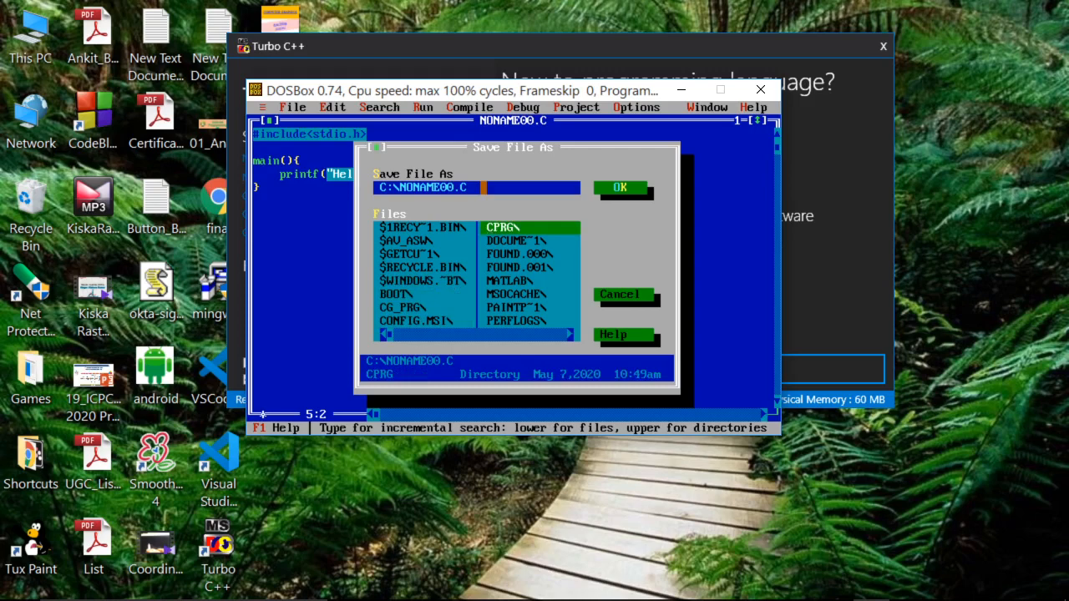
pyautogui.press('Return')
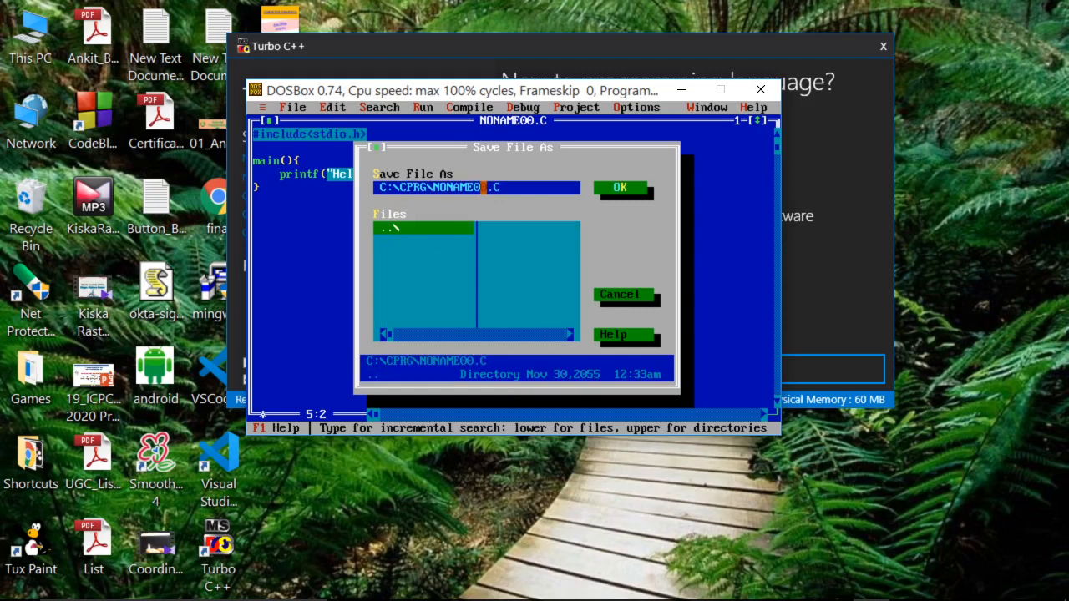
# Step: Insert hello into the default file name before the extension and save the program as NONAME0H.C
pyautogui.click(483, 188)
pyautogui.click(484, 188)
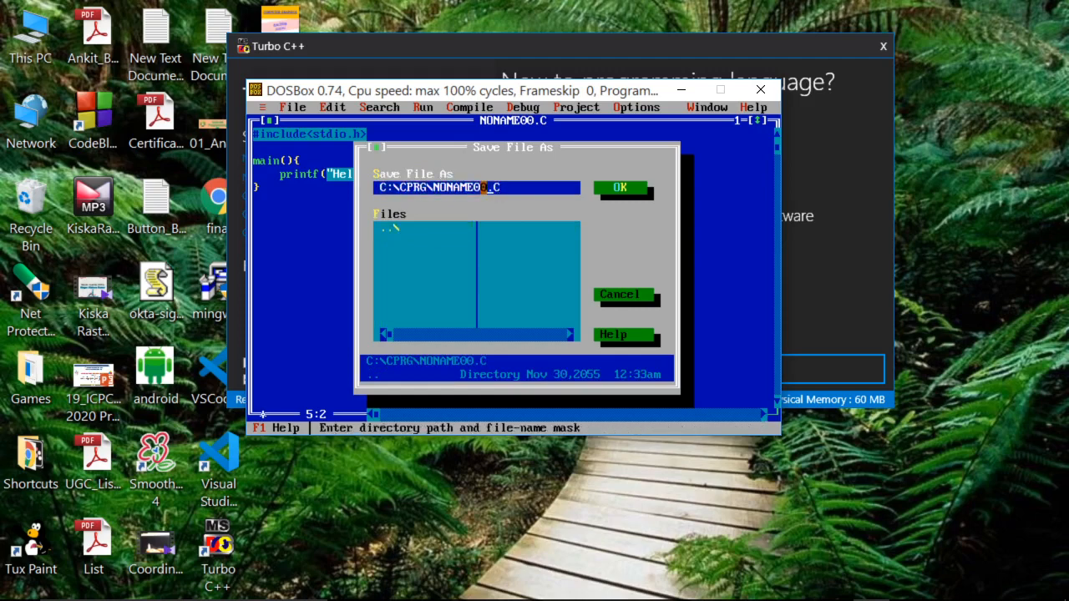
pyautogui.press('Delete')
pyautogui.write('hello')
pyautogui.click(619, 187)
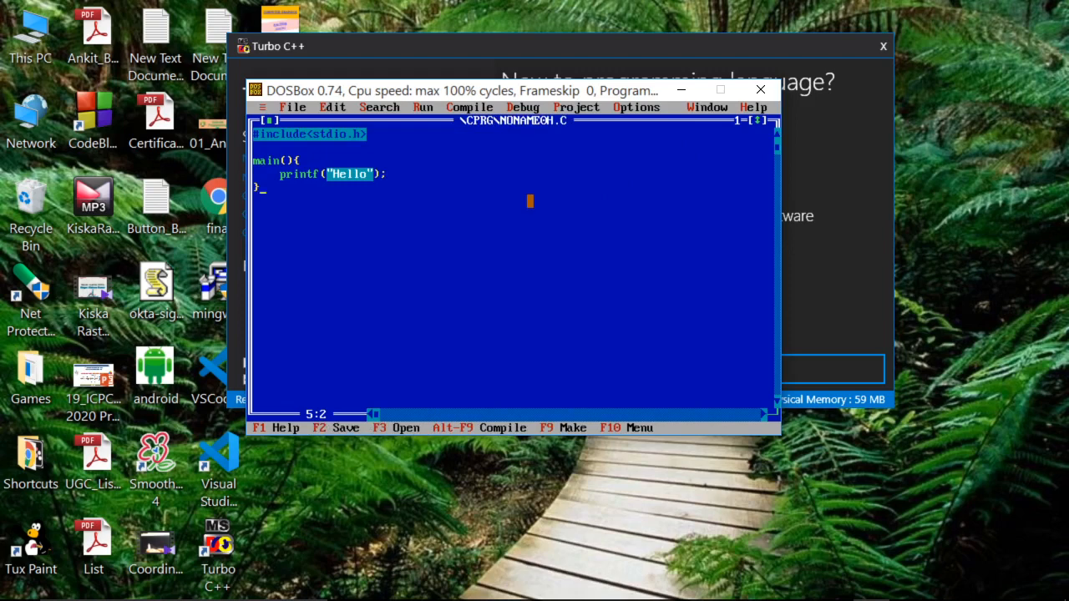
# Step: Compile and run the program, view its output on the user screen and return to the editor
pyautogui.hotkey('ctrl', 'F9')
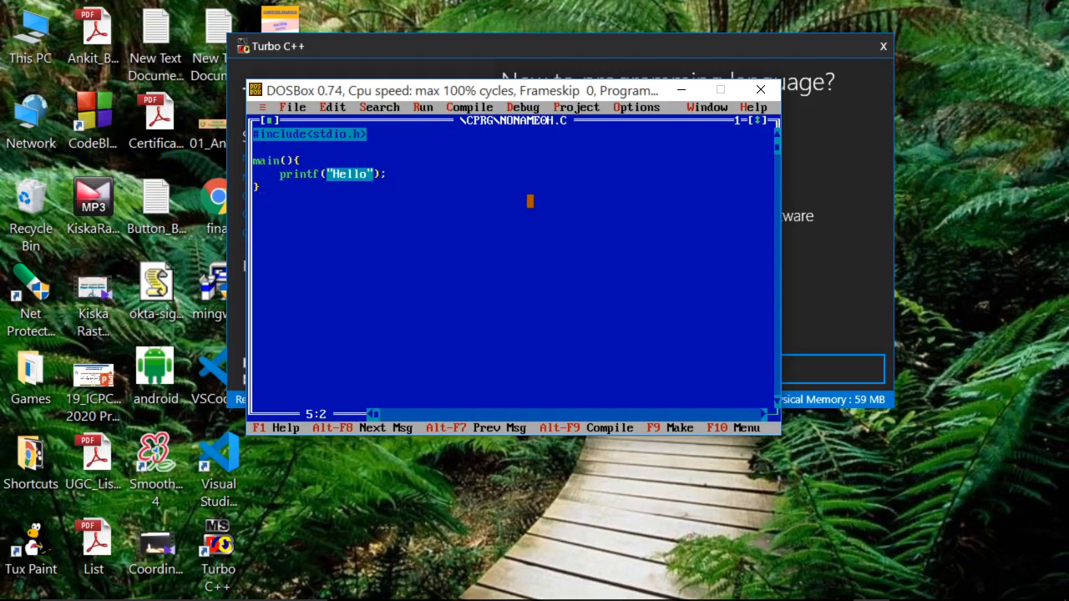
pyautogui.hotkey('alt', 'F5')
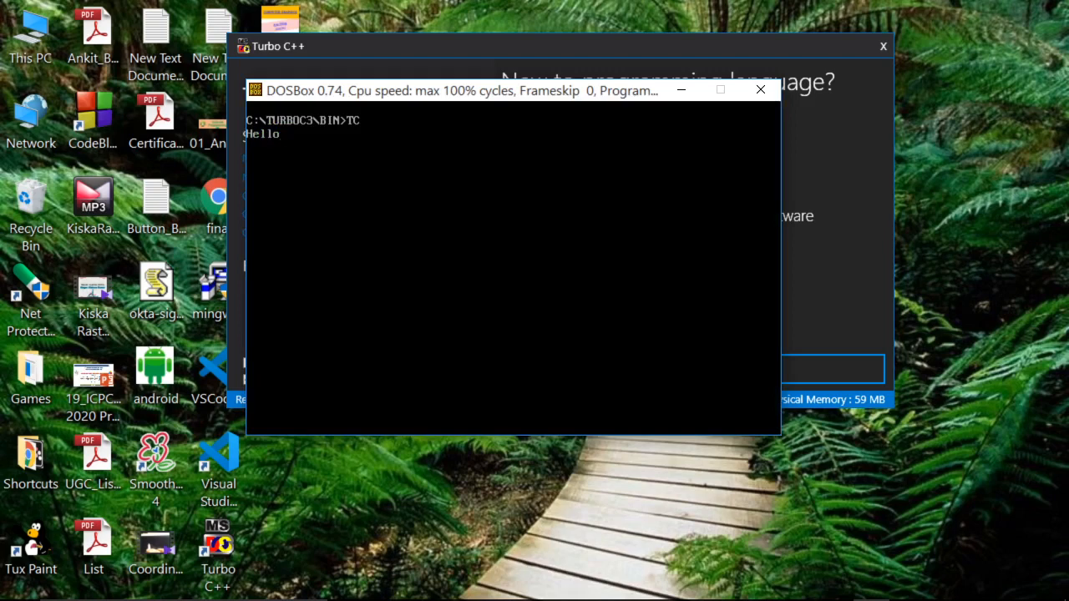
pyautogui.press('Return')
# Step: Add the statement getch(); on a new line below the printf statement
pyautogui.press('Up')
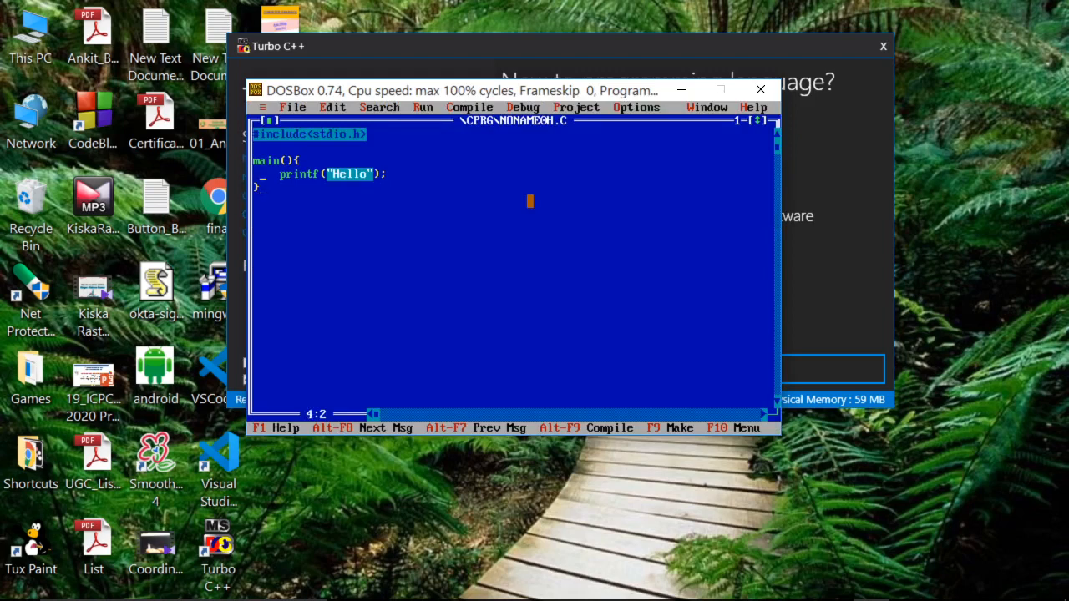
pyautogui.press('End')
pyautogui.press('Return')
pyautogui.write('getch(')
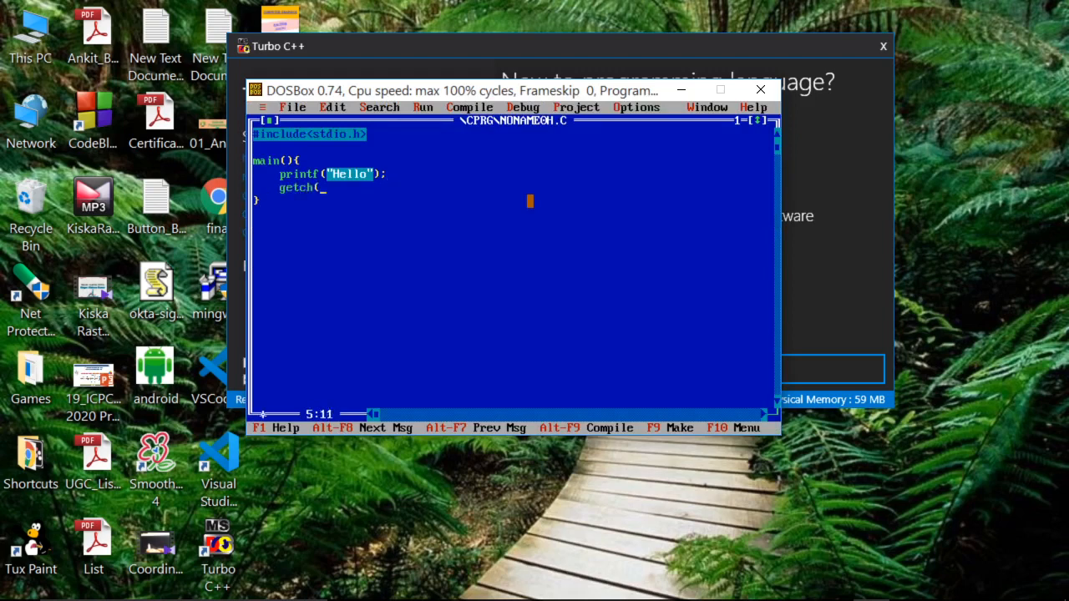
pyautogui.write(');')
# Step: Run the edited program, return to the editor and accept reloading the source file from disk
pyautogui.hotkey('ctrl', 'F9')
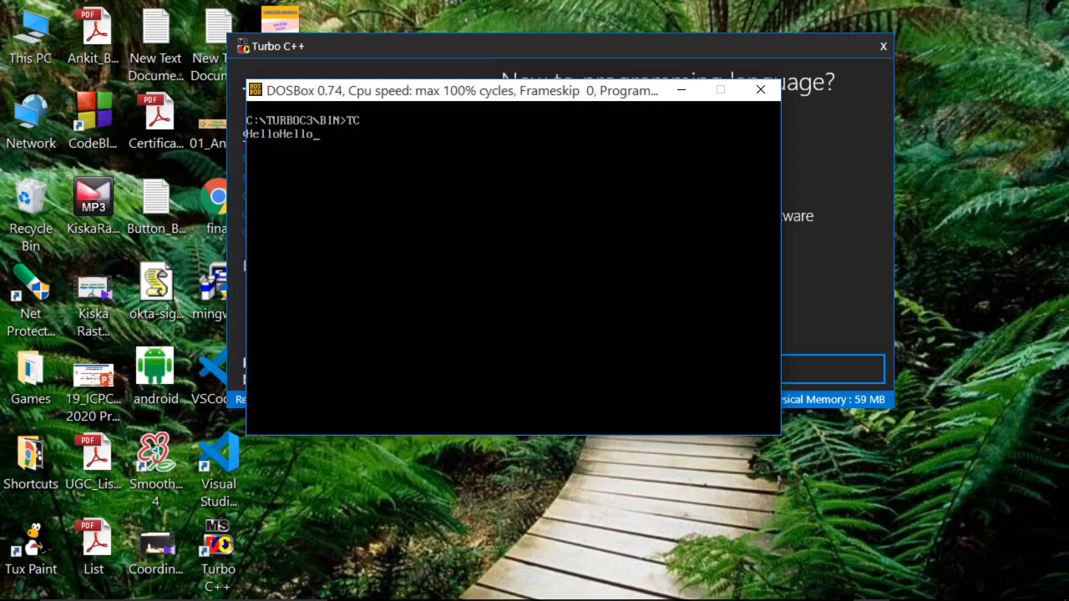
pyautogui.press('Return')
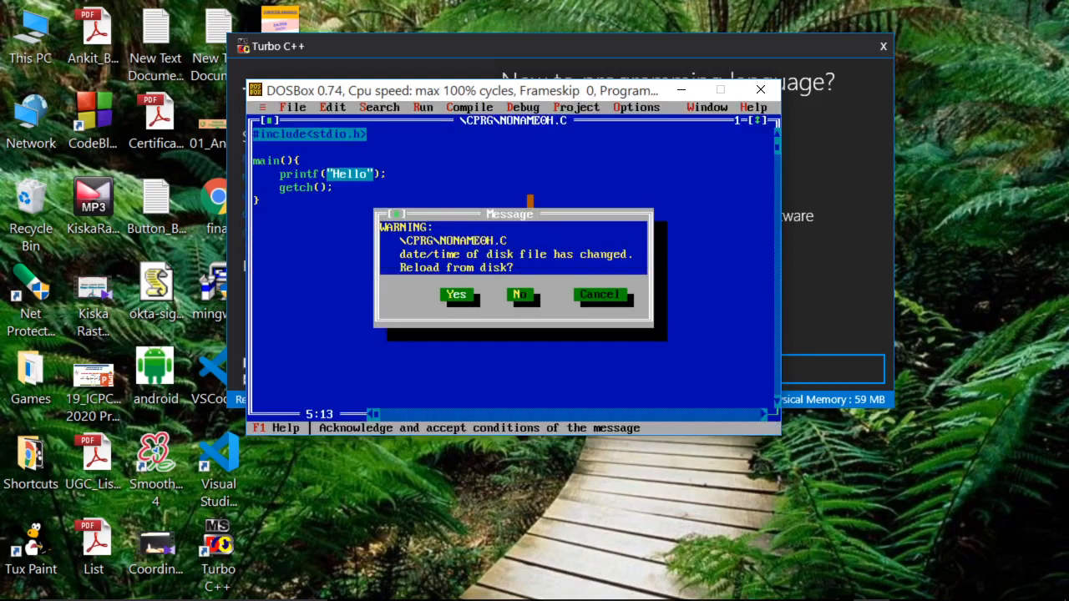
pyautogui.press('Return')
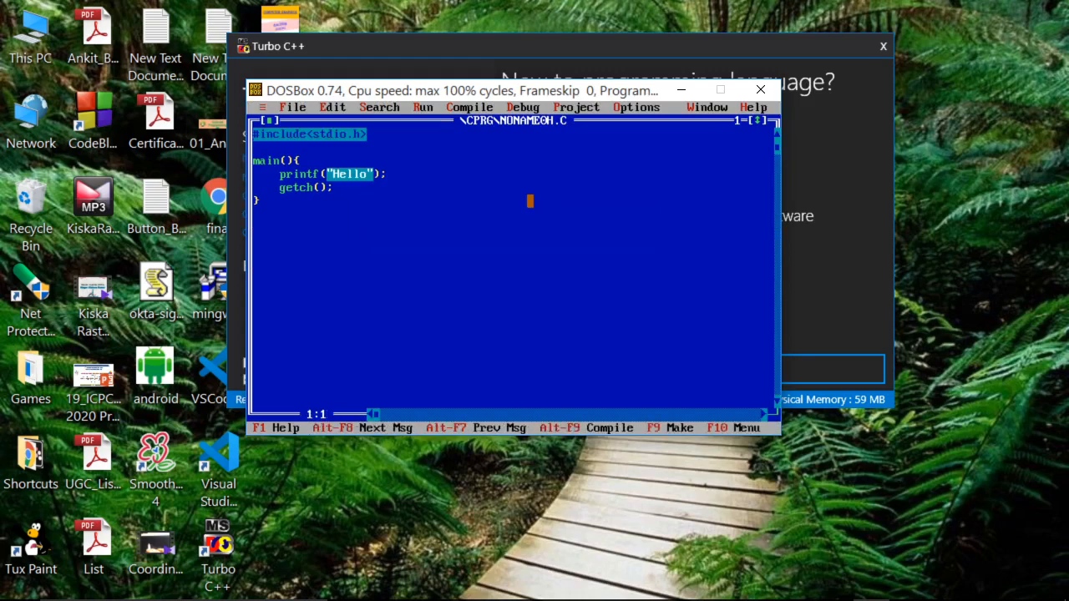